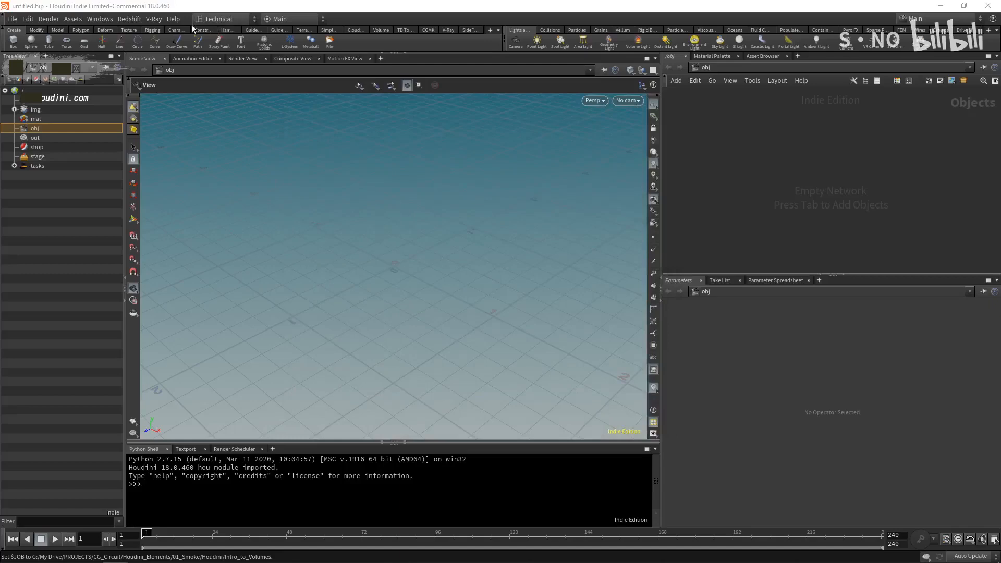
- Collapse the tree view and the Python shell to give the 3D viewport more room
{"action": "left_click", "coordinate": [221, 20]}
{"action": "left_click", "coordinate": [227, 21]}
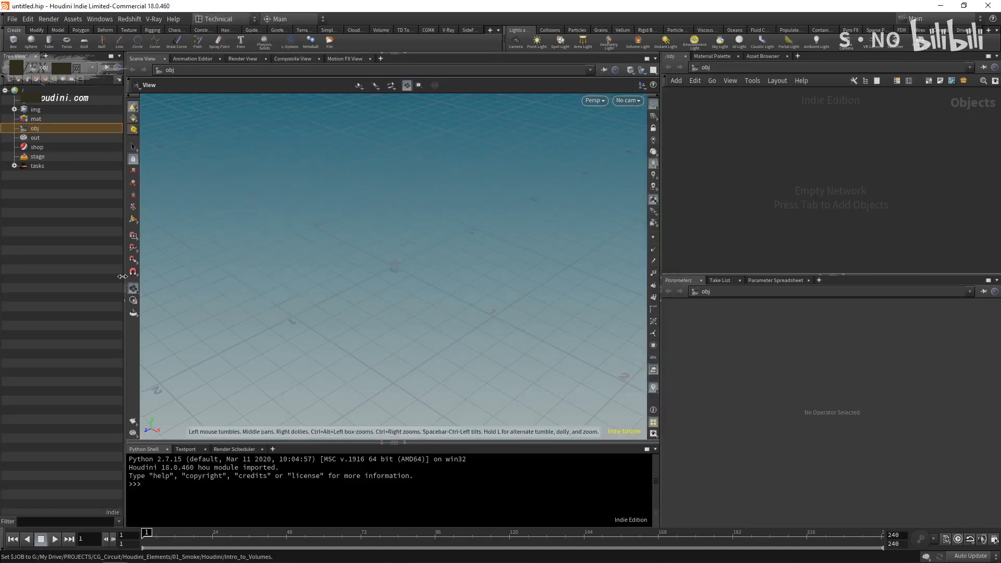
{"action": "left_click", "coordinate": [124, 282]}
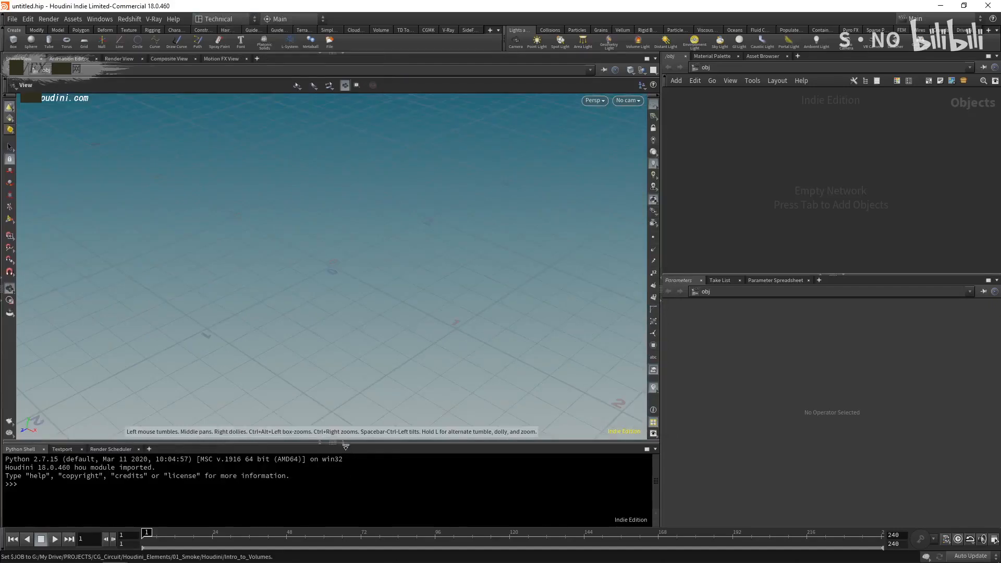
{"action": "left_click", "coordinate": [345, 444]}
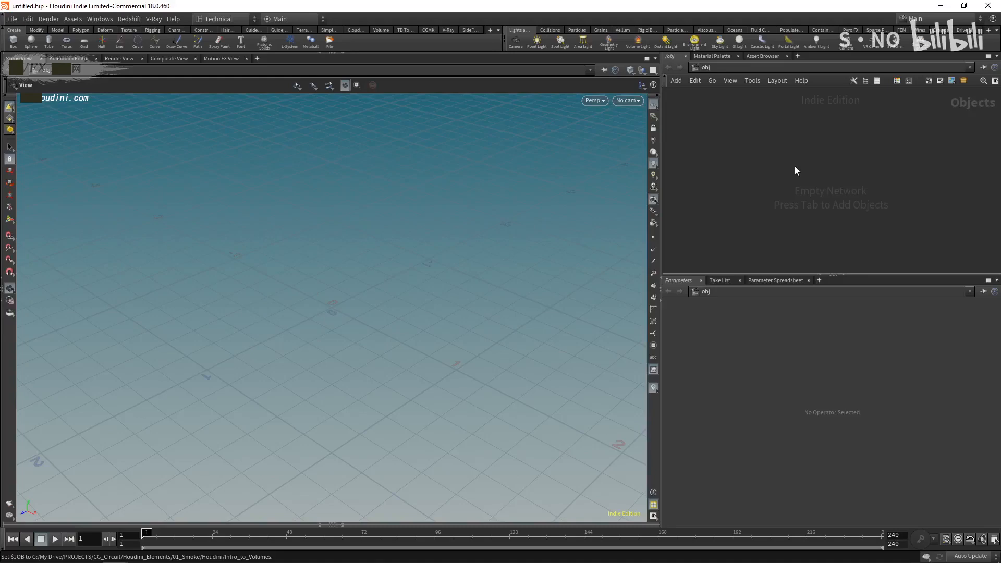
- Create a Geometry object at the object level and rename it SOURCE
{"action": "key", "text": "Tab"}
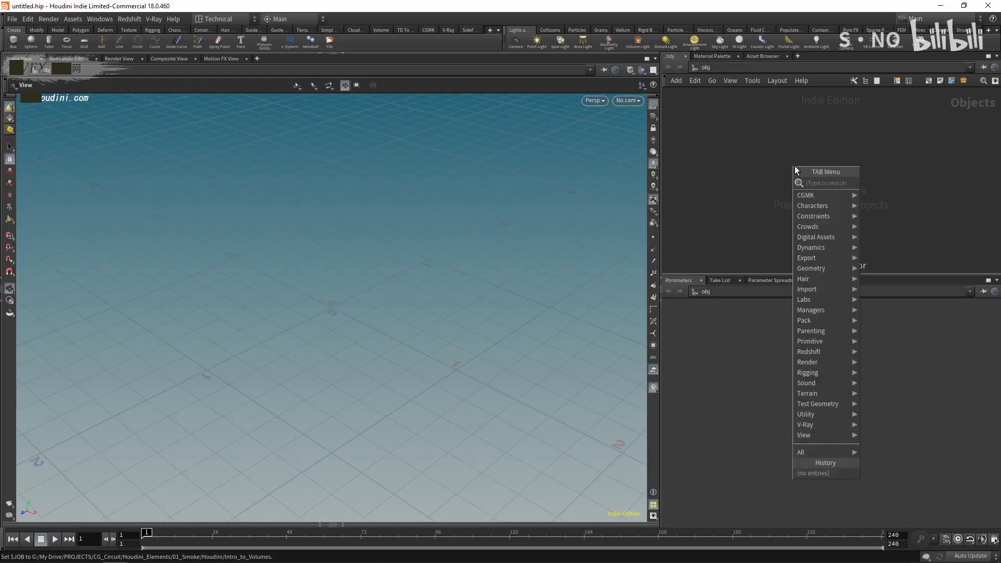
{"action": "type", "text": "geo"}
{"action": "key", "text": "Return"}
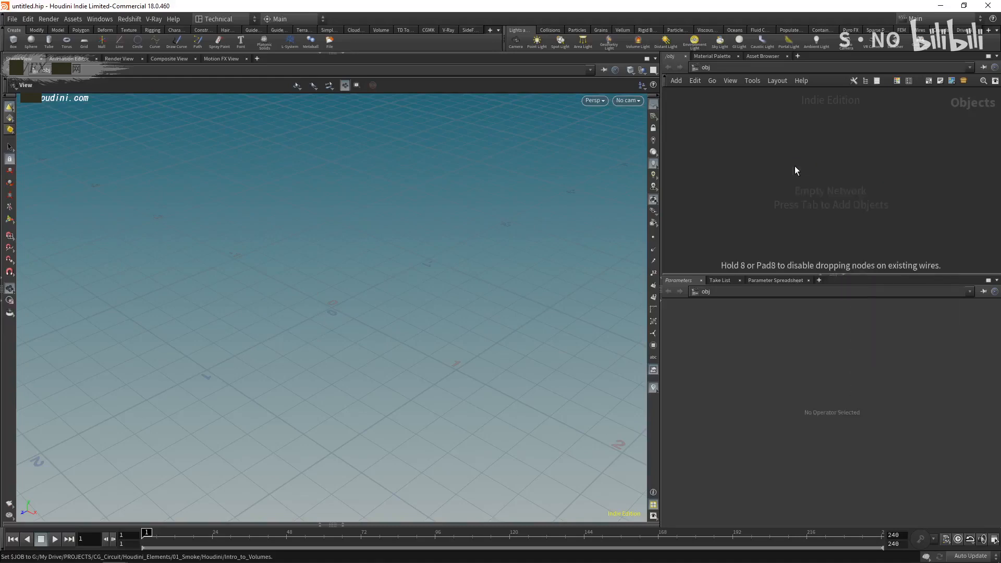
{"action": "left_click", "coordinate": [794, 166]}
{"action": "key", "text": "F2"}
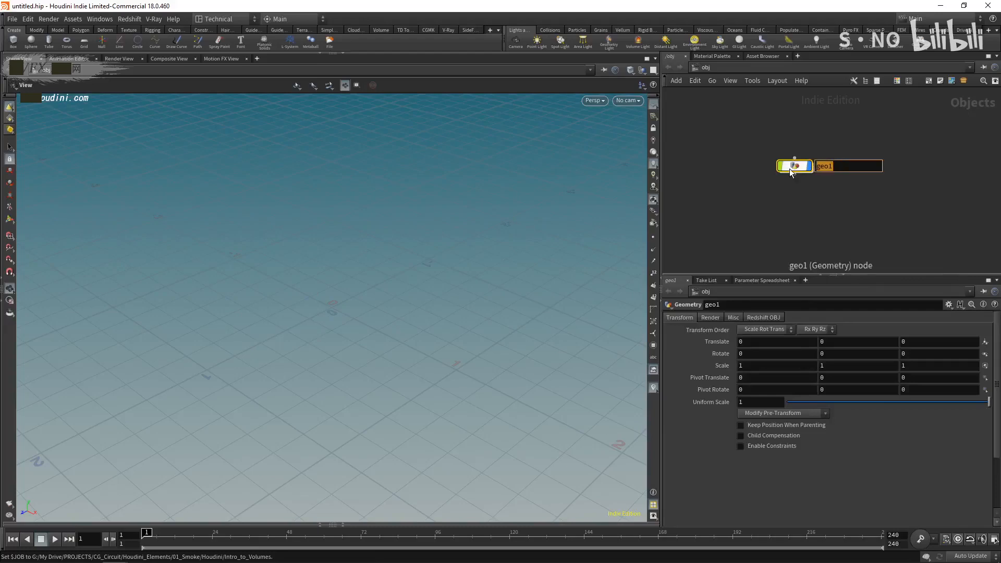
{"action": "key", "text": "Caps_Lock"}
{"action": "type", "text": "SOURCE"}
{"action": "key", "text": "Return"}
{"action": "key", "text": "Caps_Lock"}
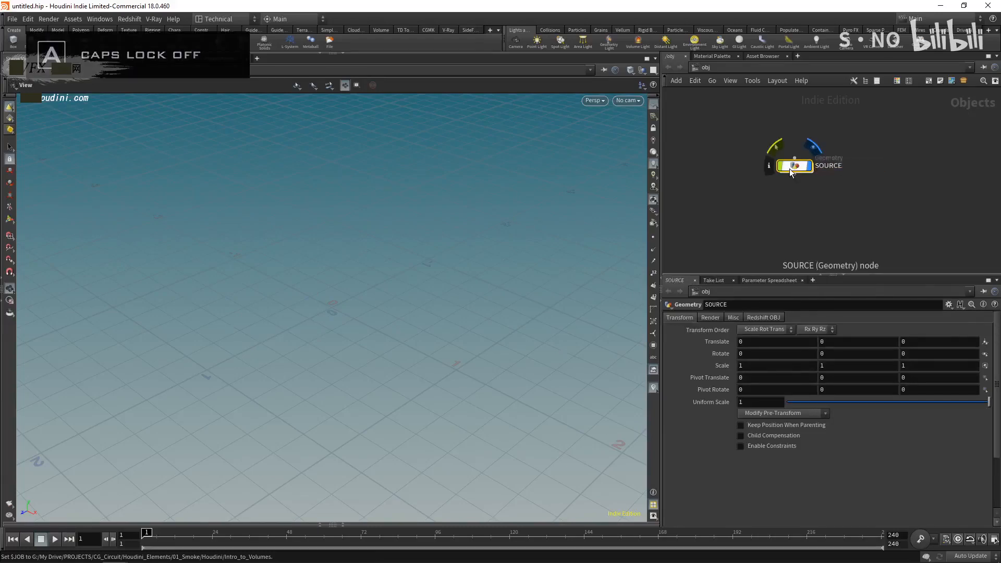
- Go inside the SOURCE object and add a Torus node to its empty network
{"action": "double_click", "coordinate": [796, 166]}
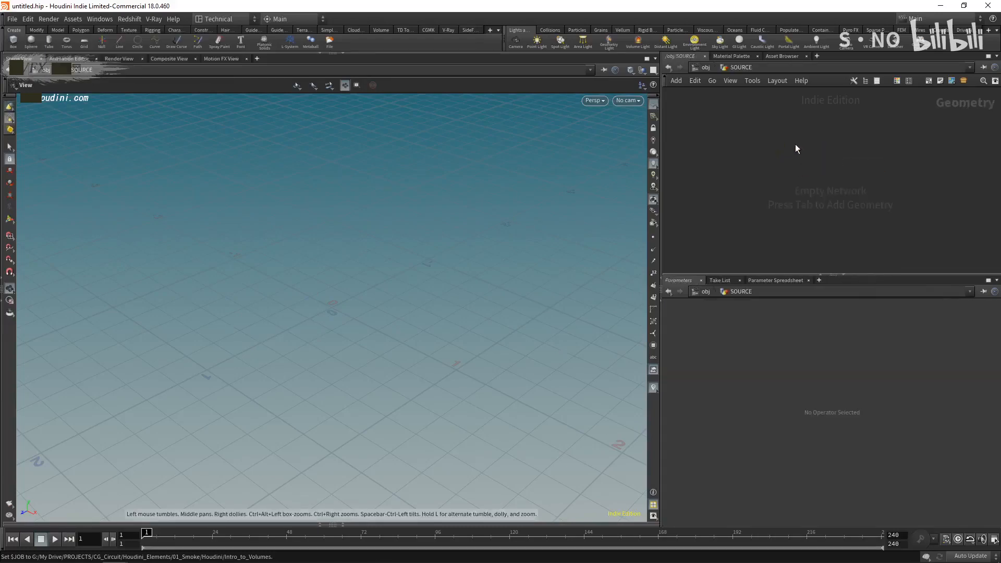
{"action": "key", "text": "Tab"}
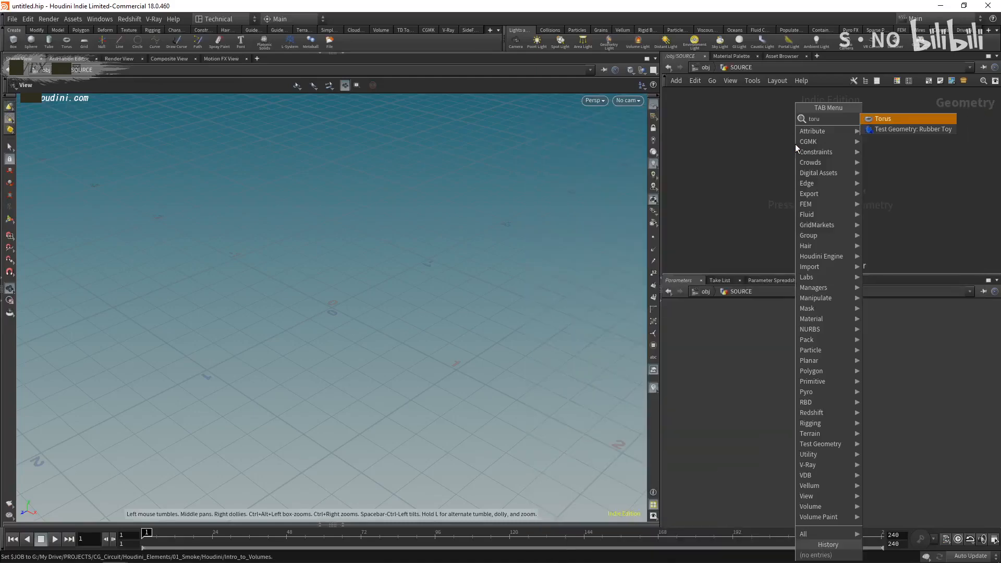
{"action": "key", "text": "Escape"}
{"action": "left_click", "coordinate": [795, 145]}
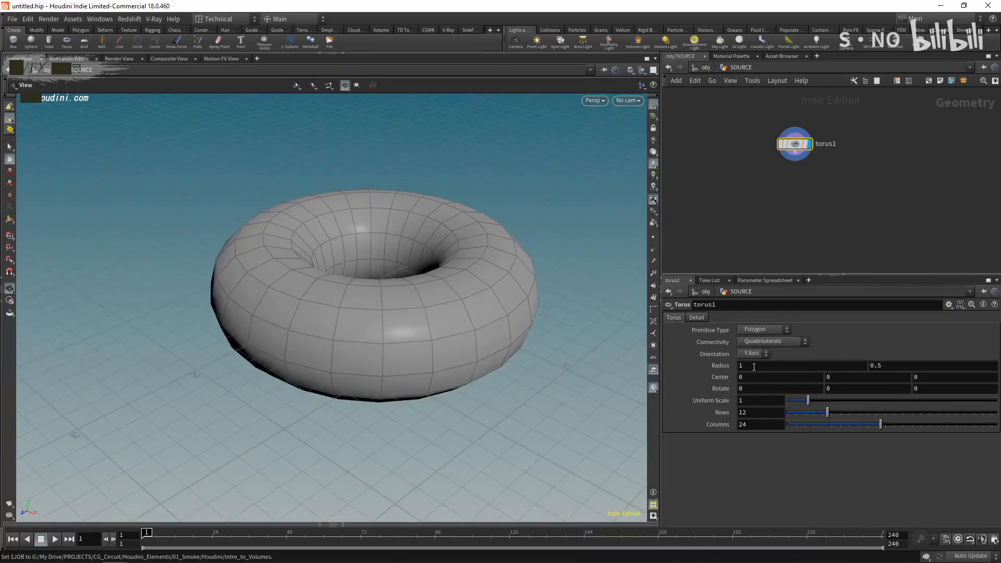
- Set the torus radii to 0.5 and 0.2
{"action": "left_click_drag", "start_coordinate": [753, 365], "coordinate": [699, 374]}
{"action": "type", "text": "0.5"}
{"action": "key", "text": "Tab"}
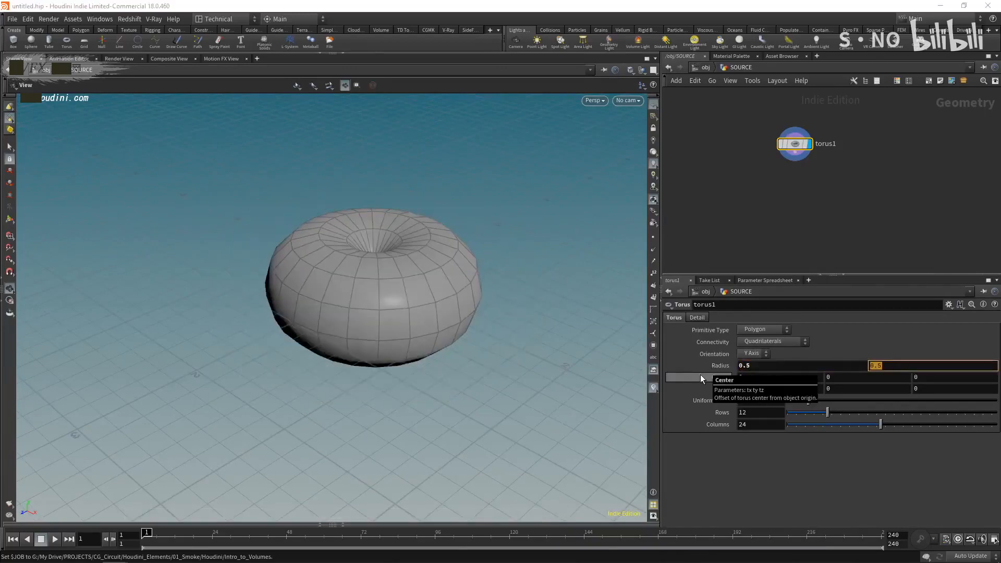
{"action": "type", "text": "0.2"}
{"action": "key", "text": "Return"}
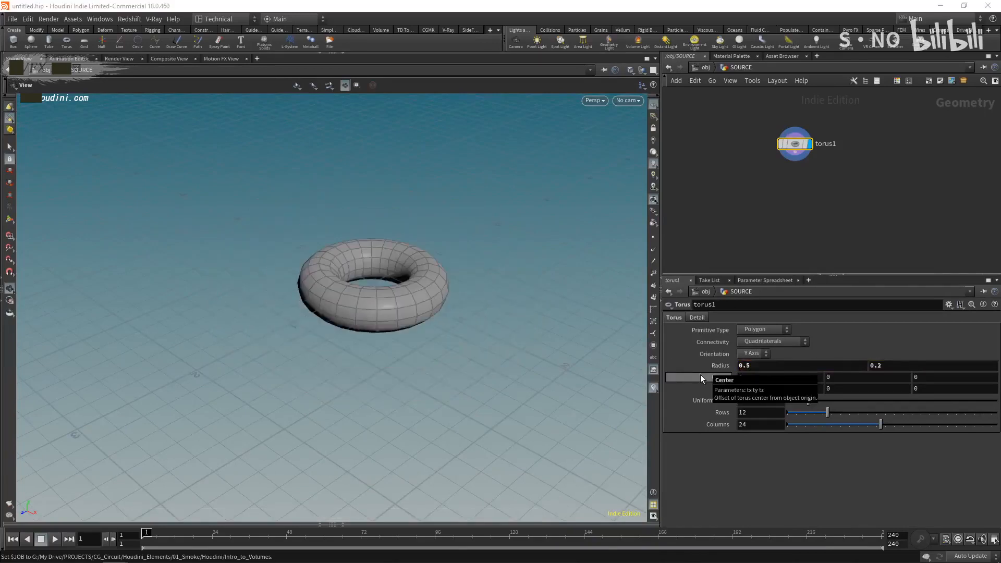
- Append a Transform node to the torus and set its Y translation to 0.5
{"action": "mouse_move", "coordinate": [384, 313]}
{"action": "left_mouse_down"}
{"action": "mouse_move", "coordinate": [384, 290]}
{"action": "mouse_move", "coordinate": [385, 302]}
{"action": "left_mouse_up"}
{"action": "right_click_drag", "start_coordinate": [386, 303], "coordinate": [392, 308]}
{"action": "mouse_move", "coordinate": [360, 326]}
{"action": "left_mouse_down"}
{"action": "mouse_move", "coordinate": [369, 290]}
{"action": "mouse_move", "coordinate": [363, 323]}
{"action": "mouse_move", "coordinate": [351, 320]}
{"action": "left_mouse_up"}
{"action": "key", "text": "Tab"}
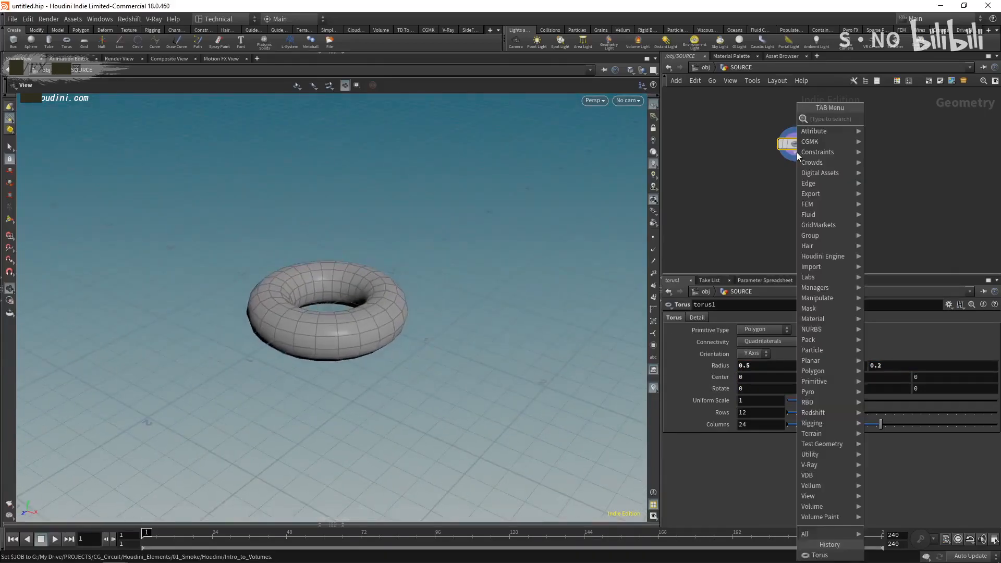
{"action": "type", "text": "transform"}
{"action": "key", "text": "Return"}
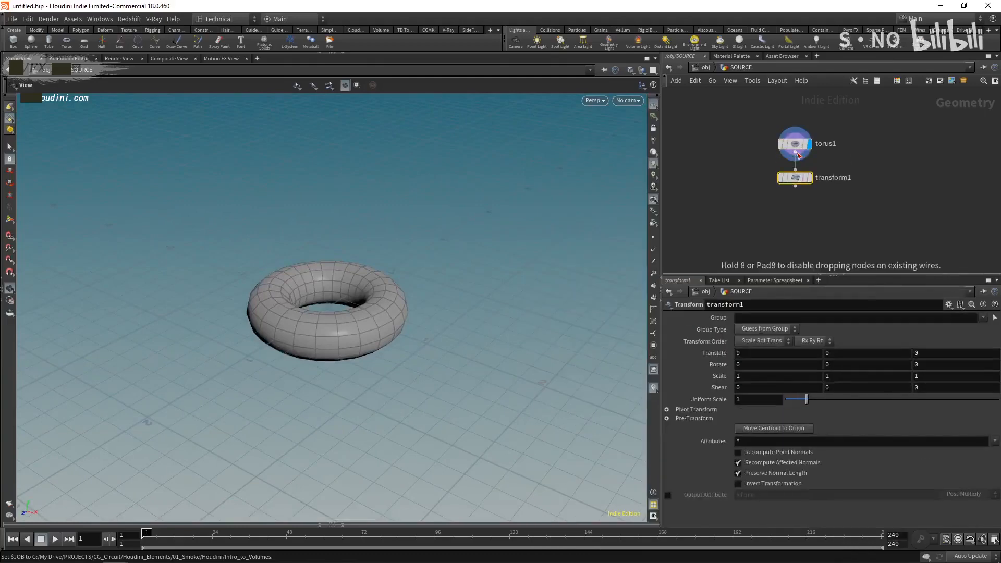
{"action": "left_click", "coordinate": [851, 352]}
{"action": "type", "text": "0.5"}
{"action": "key", "text": "Return"}
- Switch the viewport background to the Dark color scheme and hide the reference grid
{"action": "left_click_drag", "start_coordinate": [435, 316], "coordinate": [331, 362]}
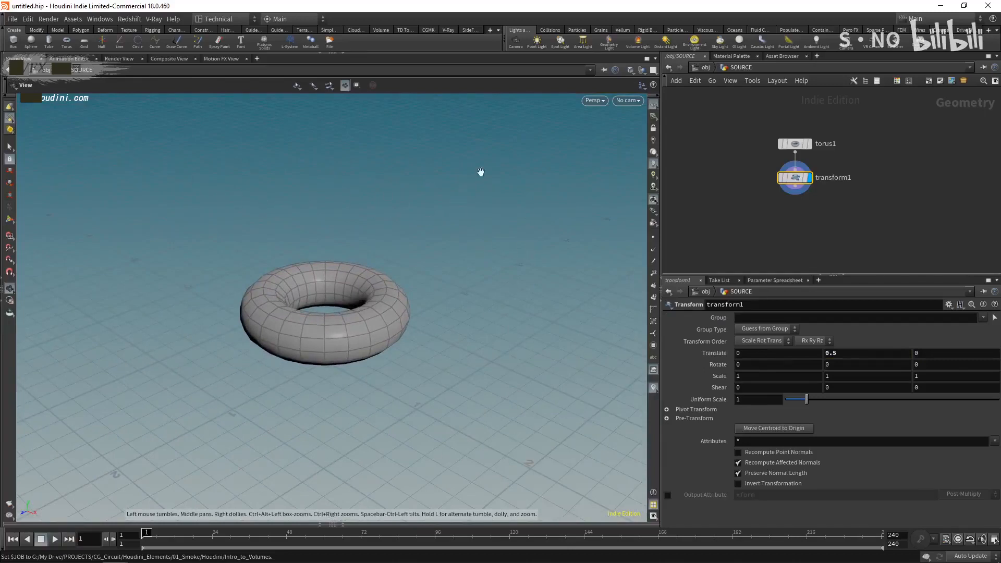
{"action": "key", "text": "d"}
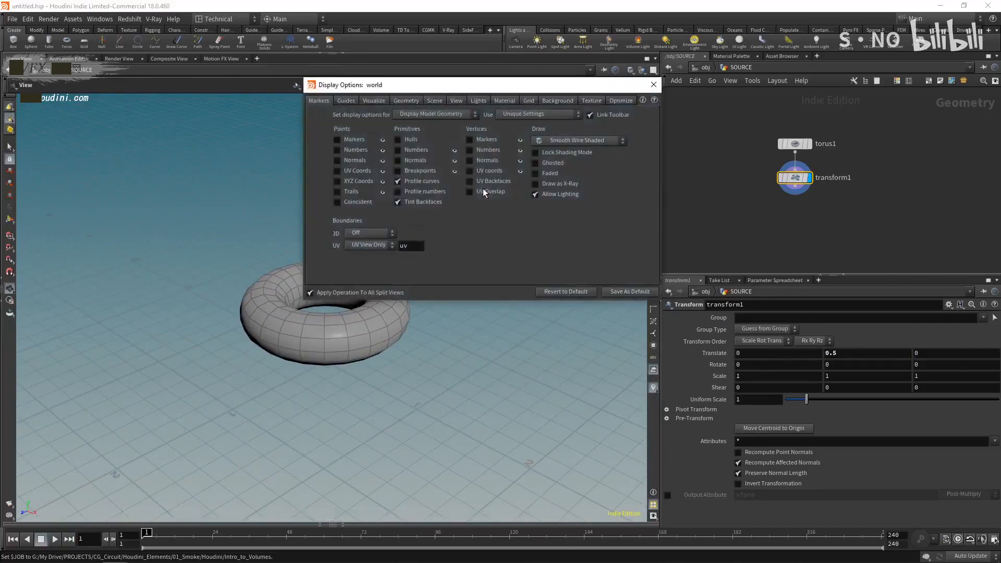
{"action": "left_click", "coordinate": [558, 101]}
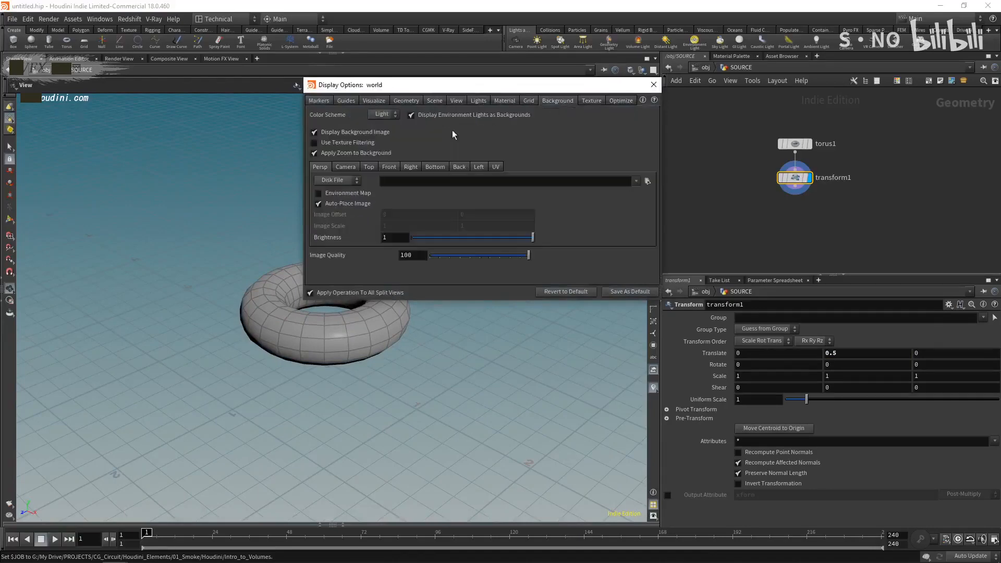
{"action": "left_click", "coordinate": [386, 114]}
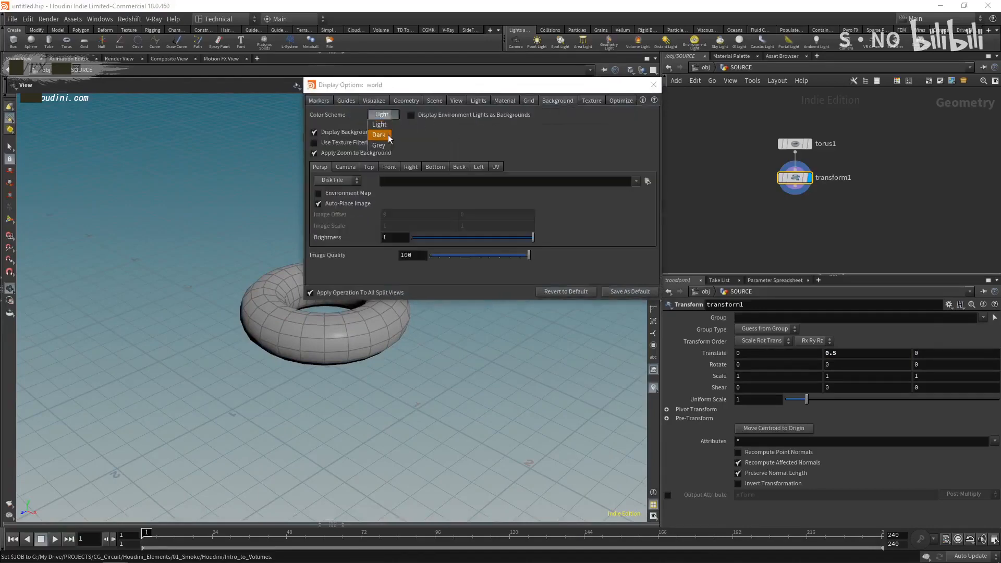
{"action": "left_click", "coordinate": [388, 137]}
{"action": "left_click", "coordinate": [652, 91]}
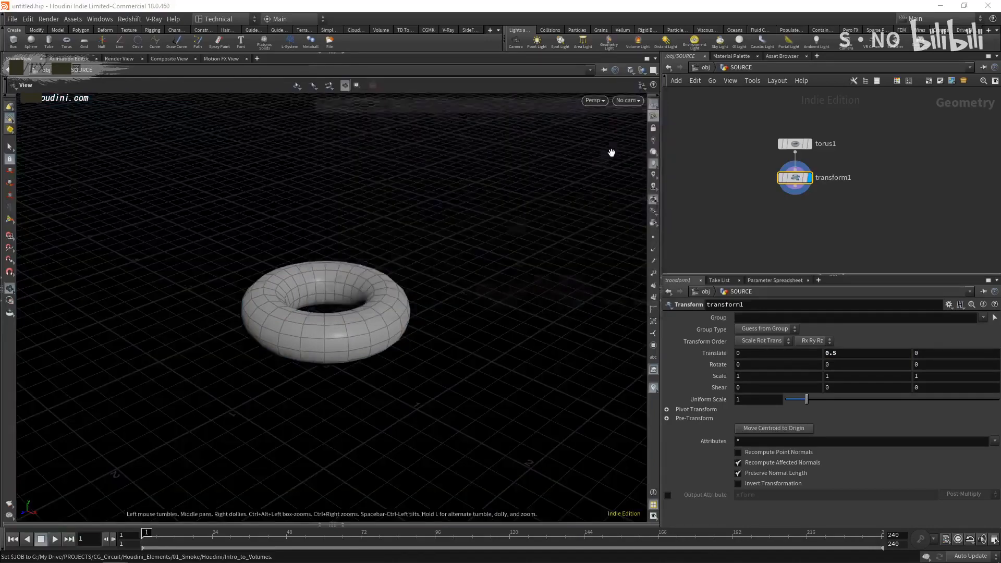
{"action": "left_click", "coordinate": [653, 106]}
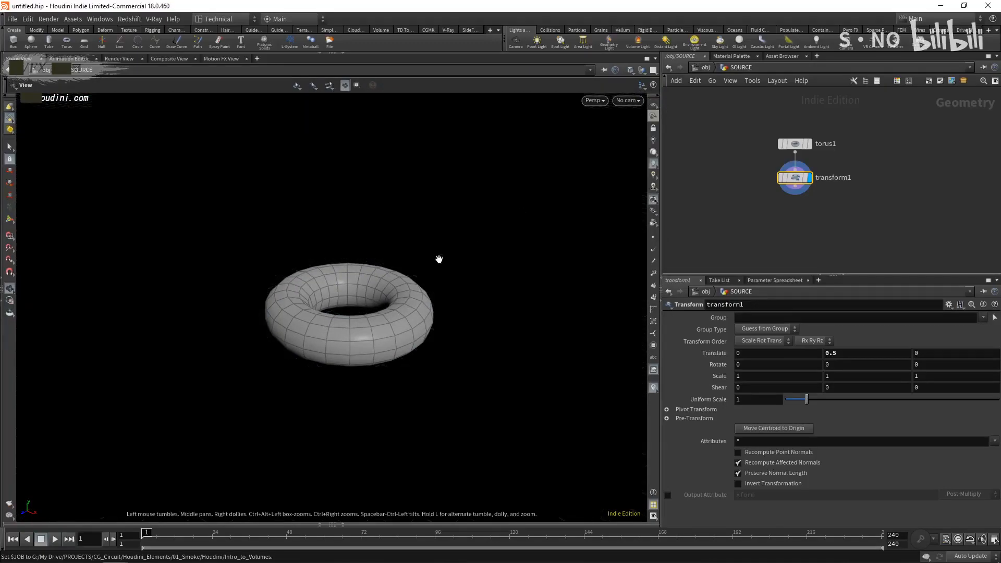
- Add a Pyro Source node, wire the Transform node into its first input, and display its output
{"action": "middle_click_drag", "start_coordinate": [816, 220], "coordinate": [818, 210]}
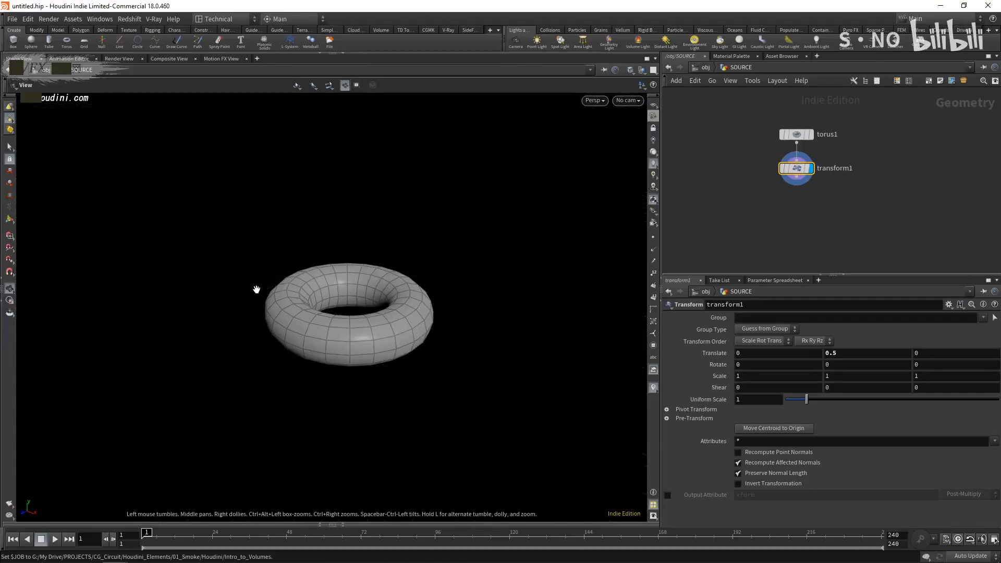
{"action": "middle_click_drag", "start_coordinate": [674, 264], "coordinate": [675, 247]}
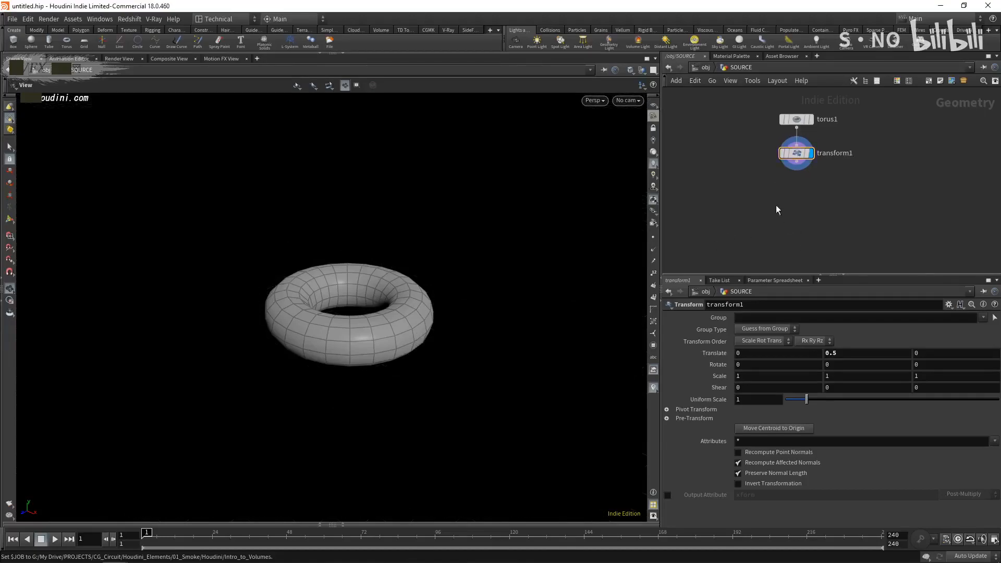
{"action": "key", "text": "Tab"}
{"action": "type", "text": "pyro"}
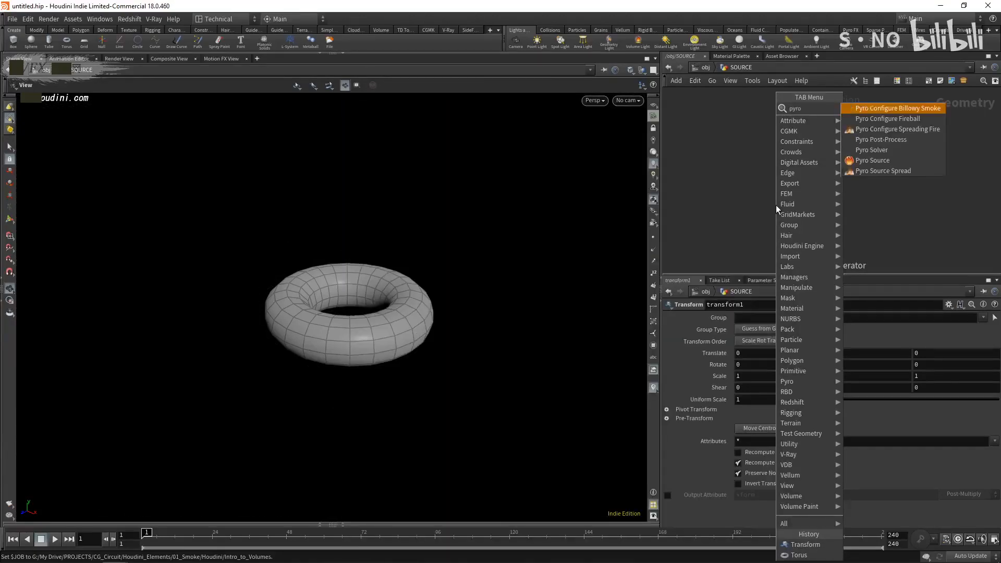
{"action": "left_click", "coordinate": [796, 162]}
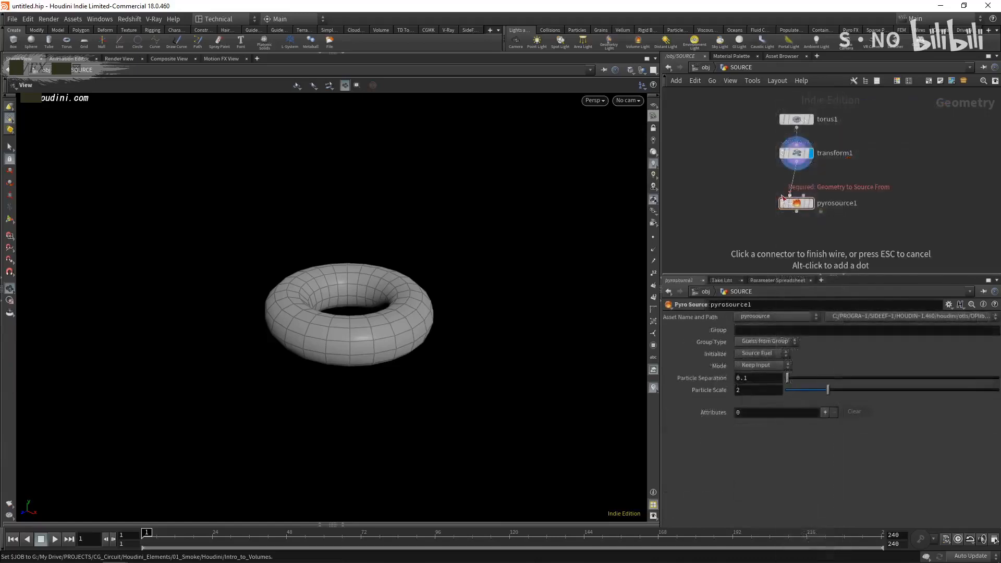
{"action": "left_click", "coordinate": [796, 197]}
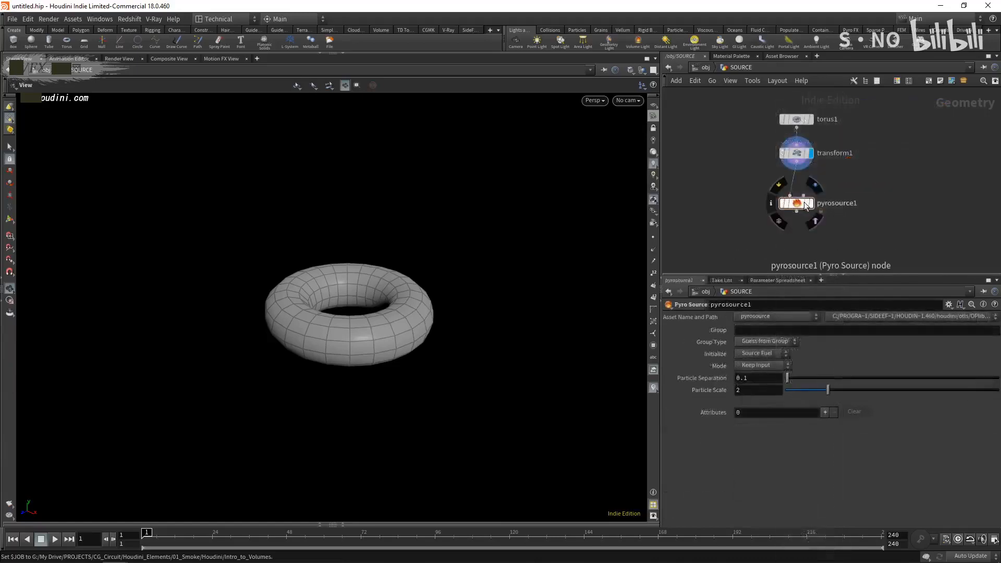
{"action": "left_click", "coordinate": [808, 204]}
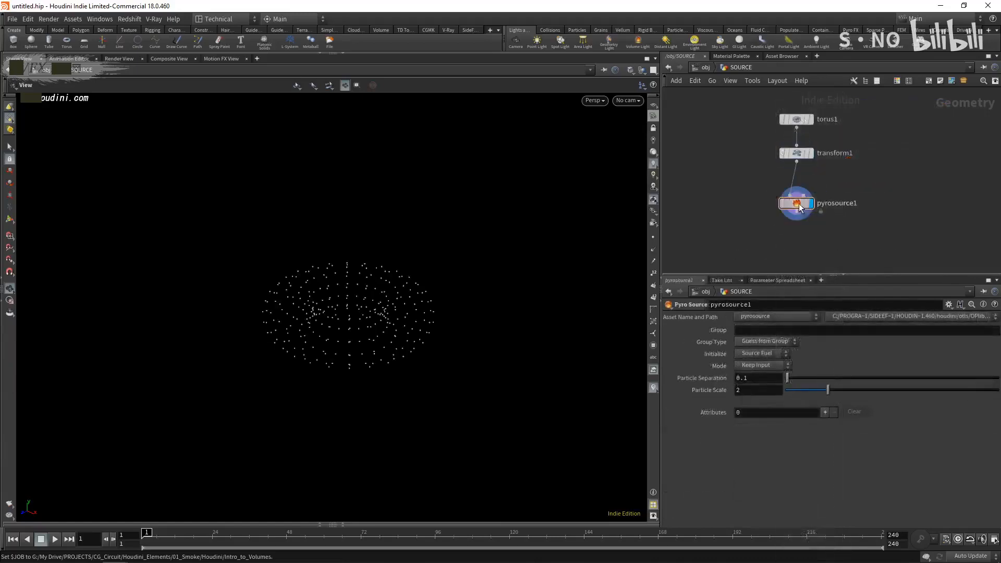
{"action": "left_click", "coordinate": [800, 208]}
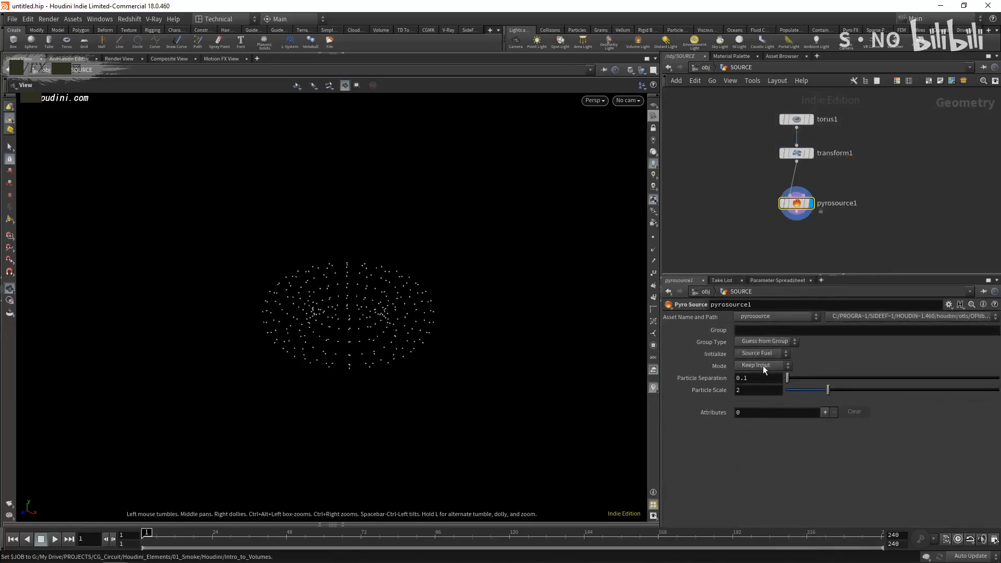
- Try the Surface Scatter mode on the Pyro Source node and inspect the scattered points
{"action": "left_click_drag", "start_coordinate": [346, 284], "coordinate": [350, 301]}
{"action": "left_click_drag", "start_coordinate": [406, 365], "coordinate": [398, 361]}
{"action": "left_click", "coordinate": [776, 366]}
{"action": "left_click", "coordinate": [770, 376]}
{"action": "left_click_drag", "start_coordinate": [344, 380], "coordinate": [328, 353]}
{"action": "left_click_drag", "start_coordinate": [393, 292], "coordinate": [398, 302]}
- Set the Pyro Source mode to Volume Scatter and check the points filling the torus
{"action": "left_click", "coordinate": [758, 366]}
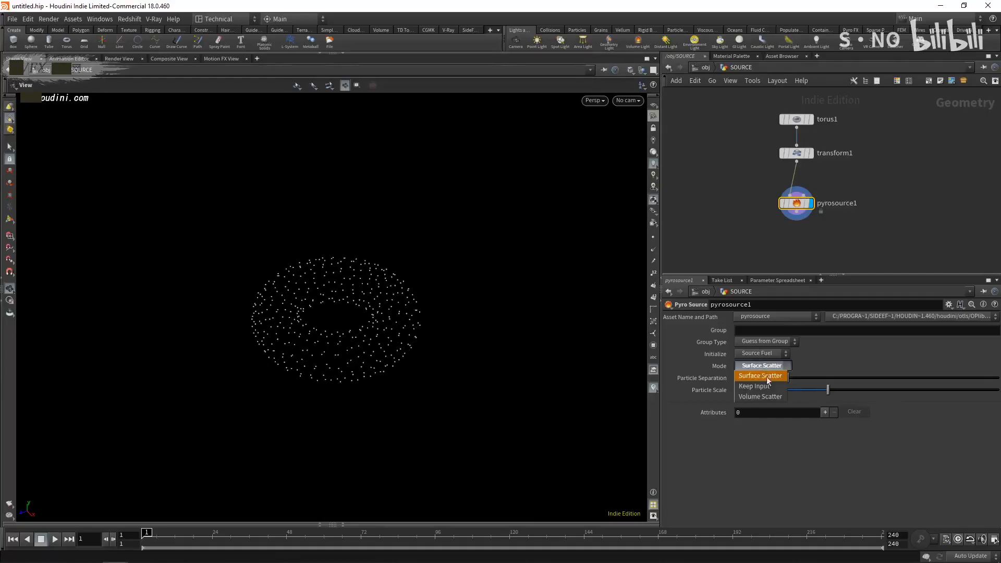
{"action": "left_click", "coordinate": [759, 396]}
{"action": "left_click_drag", "start_coordinate": [353, 375], "coordinate": [353, 292]}
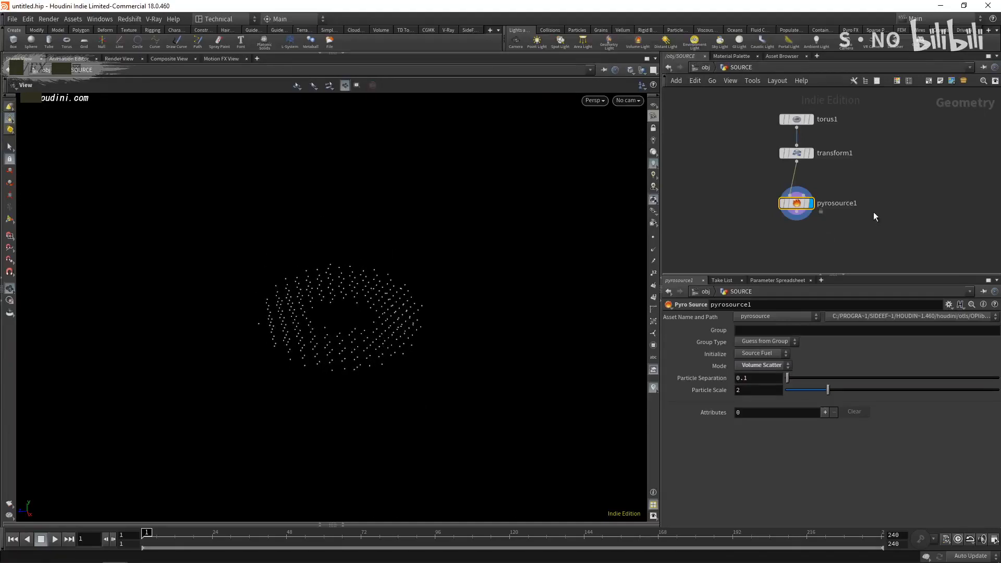
- Initialize the Pyro Source node as Source Smoke and place it closer below the Transform node
{"action": "left_click_drag", "start_coordinate": [795, 205], "coordinate": [795, 198]}
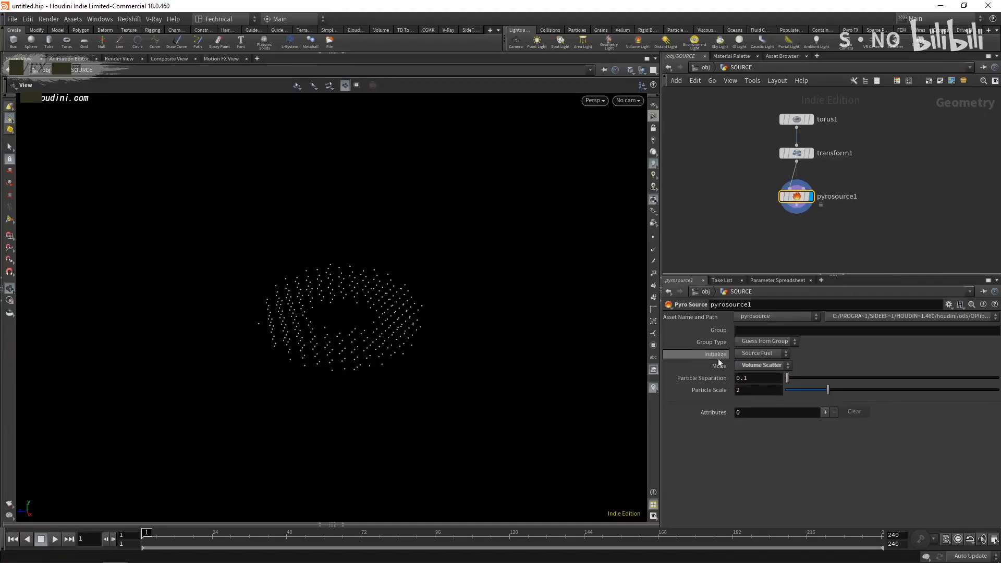
{"action": "left_click", "coordinate": [773, 355]}
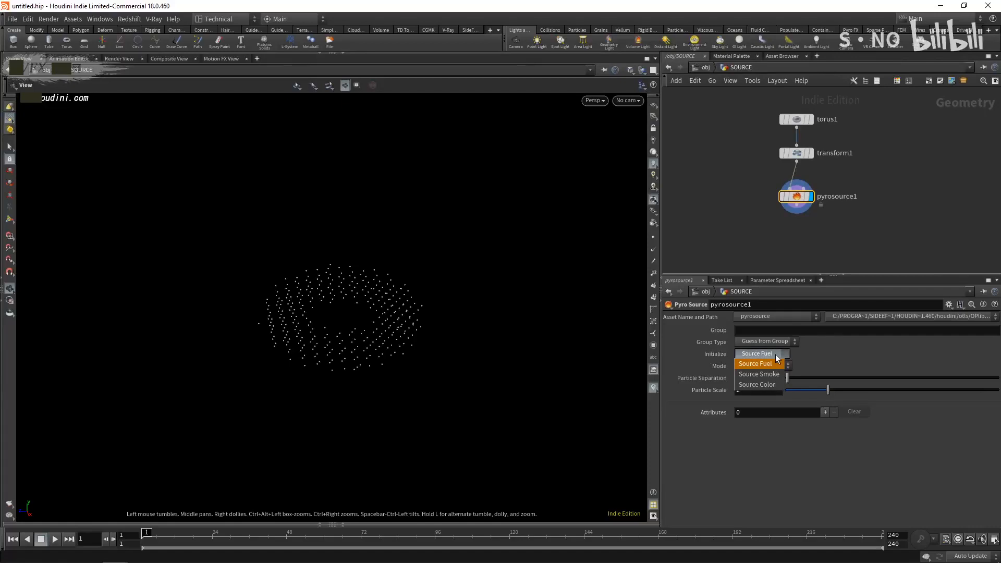
{"action": "left_click", "coordinate": [754, 375]}
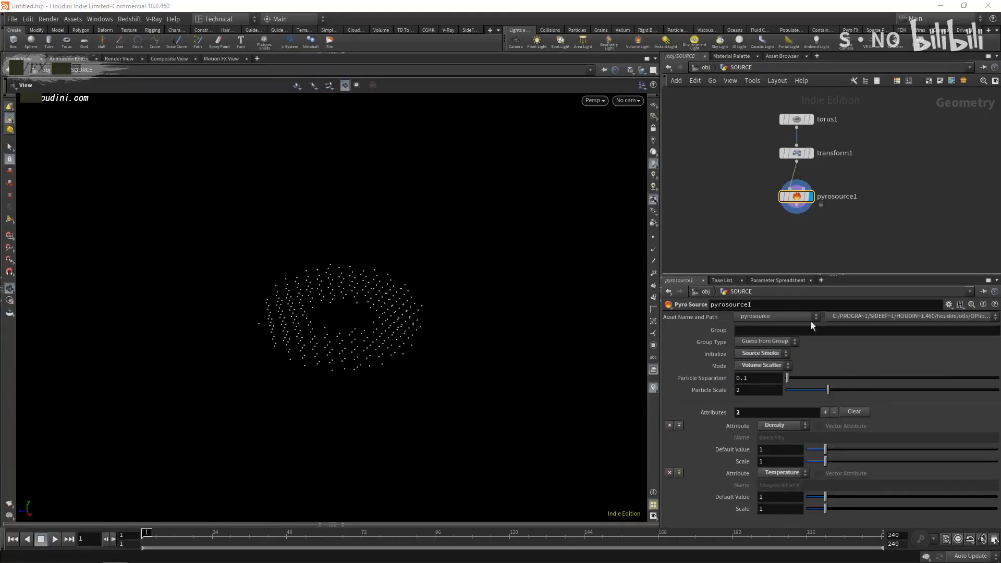
{"action": "left_click_drag", "start_coordinate": [797, 198], "coordinate": [798, 192]}
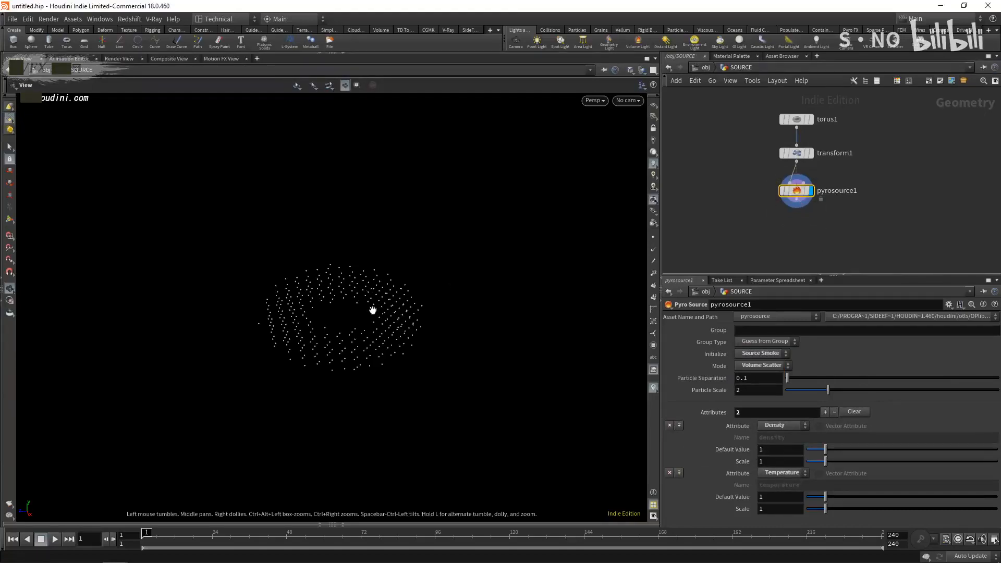
- Set the Pyro Source node's Particle Separation to 0.05 and check the scattered points from another angle
{"action": "mouse_move", "coordinate": [694, 383]}
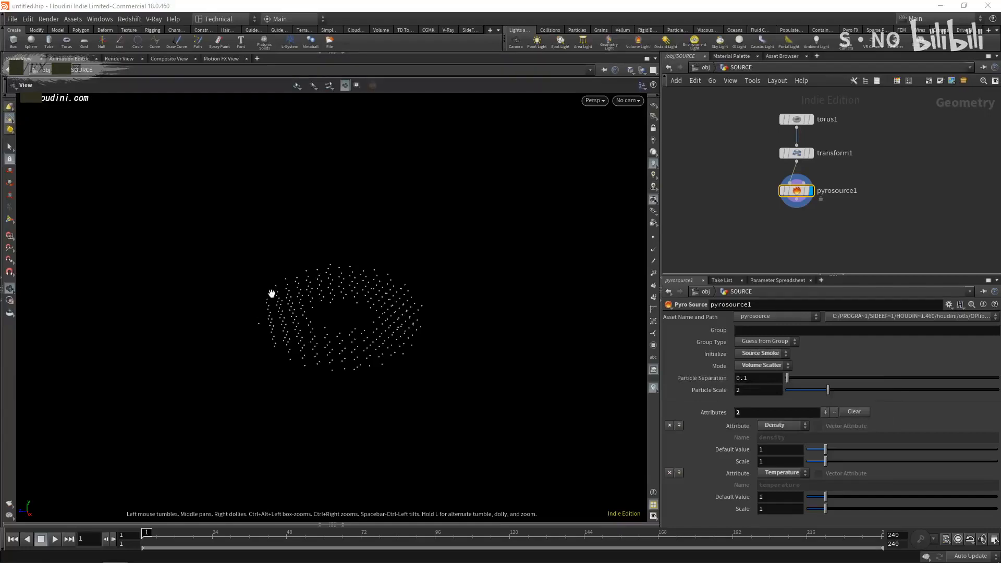
{"action": "middle_click_drag", "start_coordinate": [764, 379], "coordinate": [658, 425]}
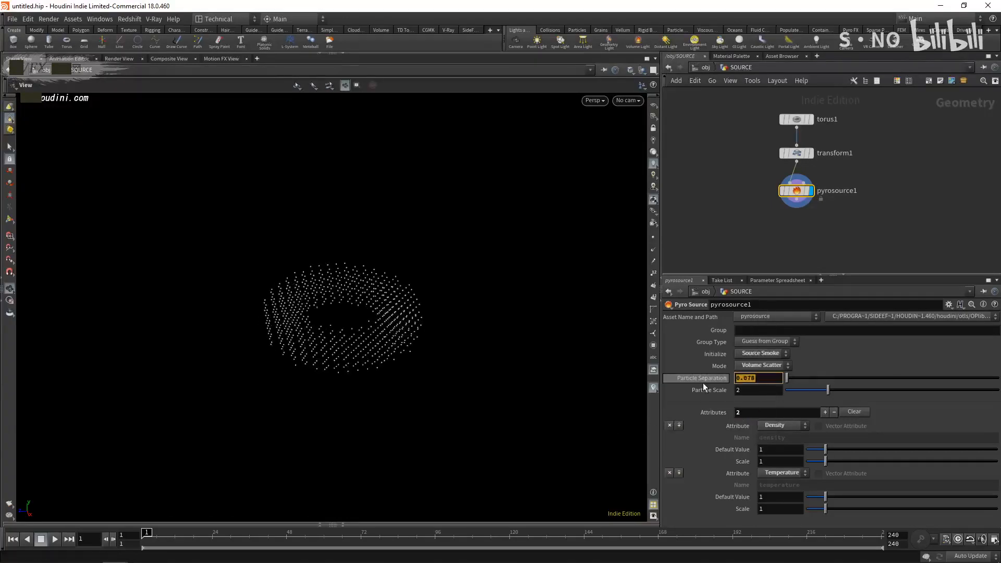
{"action": "type", "text": "0.05"}
{"action": "key", "text": "Return"}
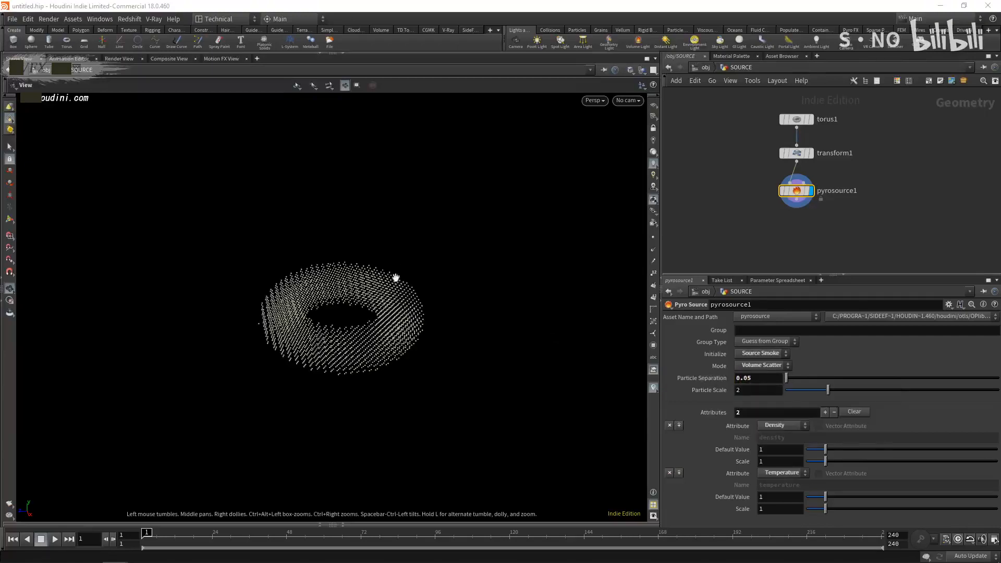
{"action": "middle_click_drag", "start_coordinate": [841, 225], "coordinate": [834, 204]}
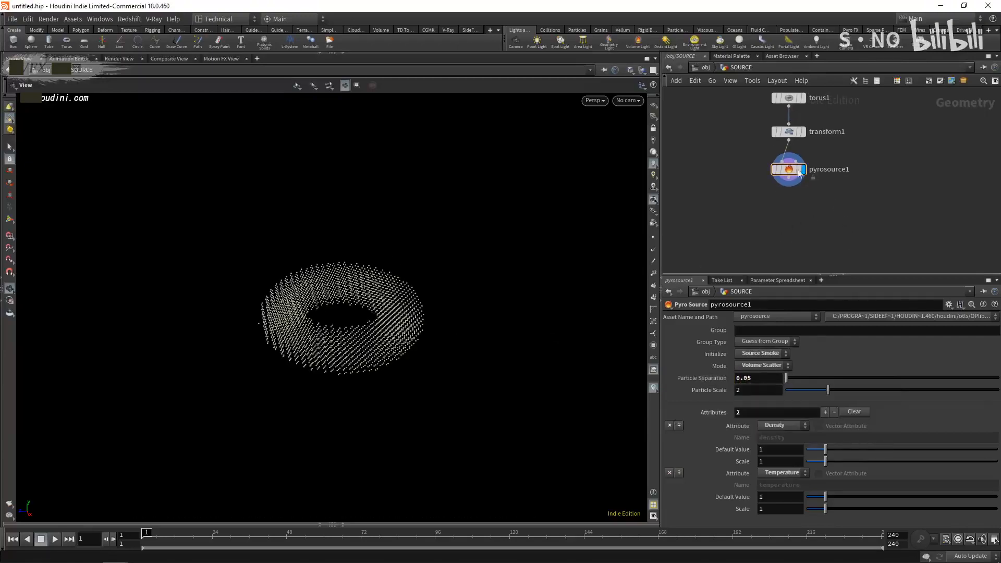
{"action": "key", "text": "Tab"}
{"action": "key", "text": "Escape"}
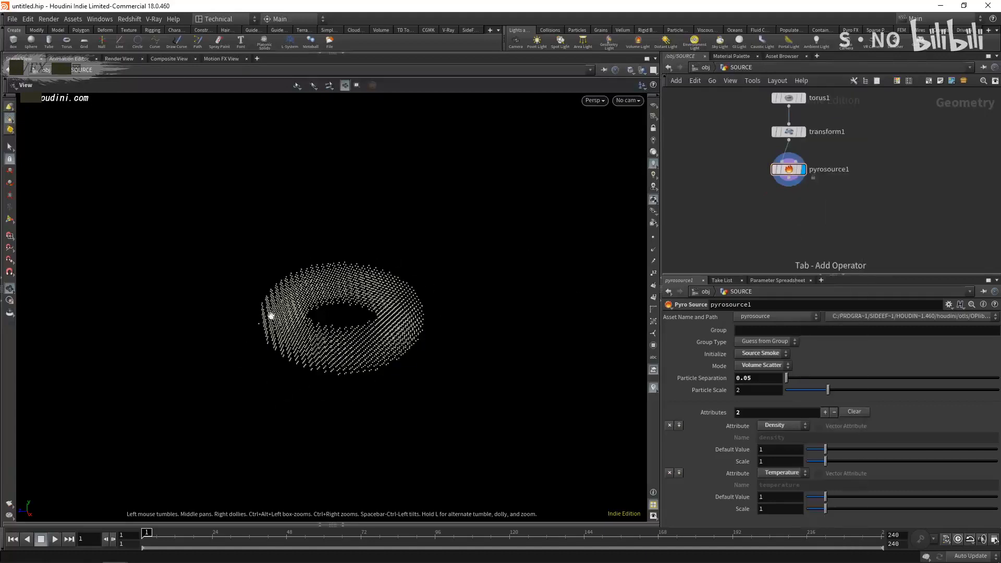
{"action": "left_click_drag", "start_coordinate": [328, 320], "coordinate": [331, 329]}
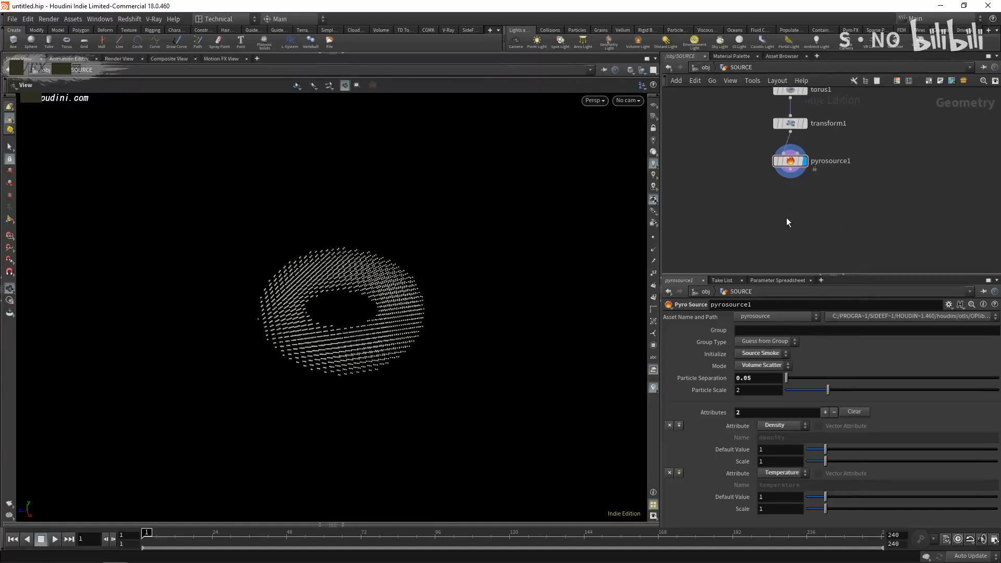
- Add a Volume Rasterize Attributes node below the Pyro Source node, wire the two together, and display its output
{"action": "key", "text": "Tab"}
{"action": "type", "text": "attribute"}
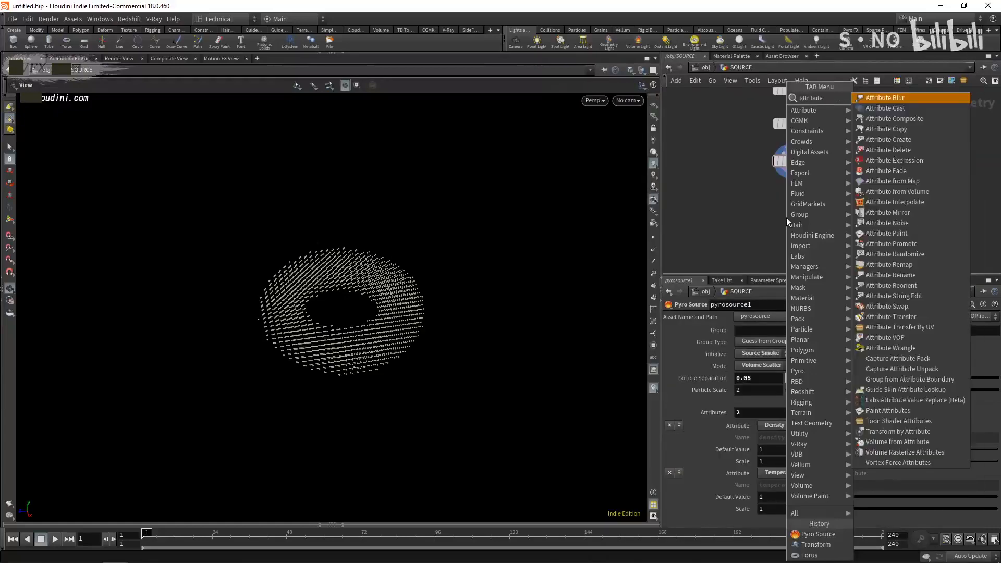
{"action": "type", "text": "ras"}
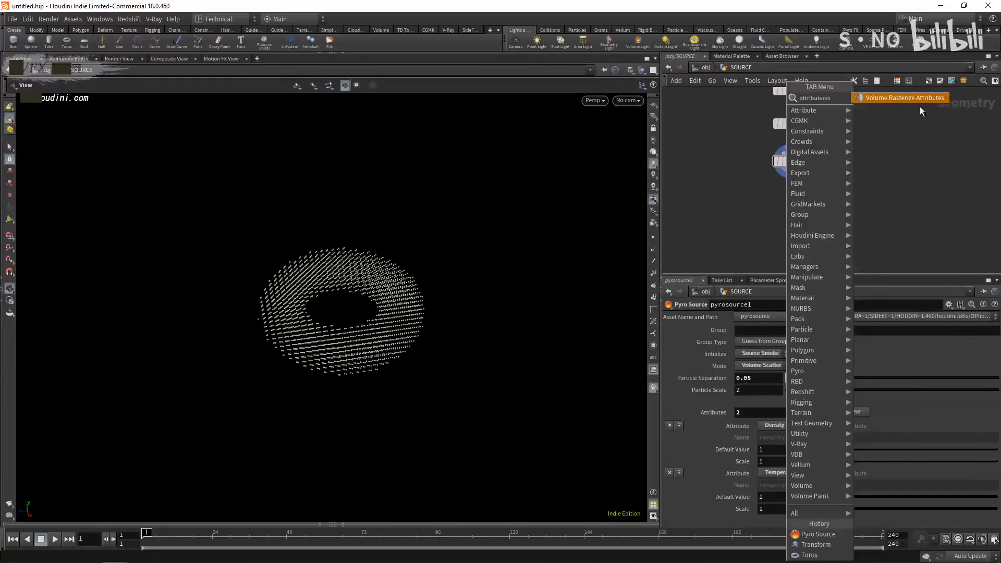
{"action": "left_click", "coordinate": [905, 98]}
{"action": "left_click", "coordinate": [801, 217]}
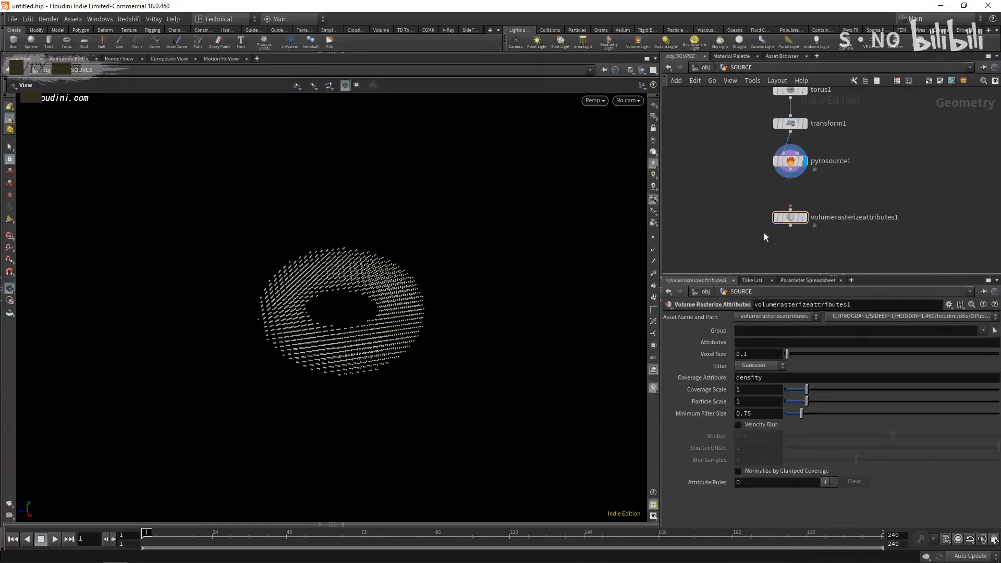
{"action": "left_click_drag", "start_coordinate": [789, 216], "coordinate": [790, 216]}
{"action": "left_click", "coordinate": [790, 178]}
{"action": "left_click", "coordinate": [791, 211]}
{"action": "left_click", "coordinate": [804, 216]}
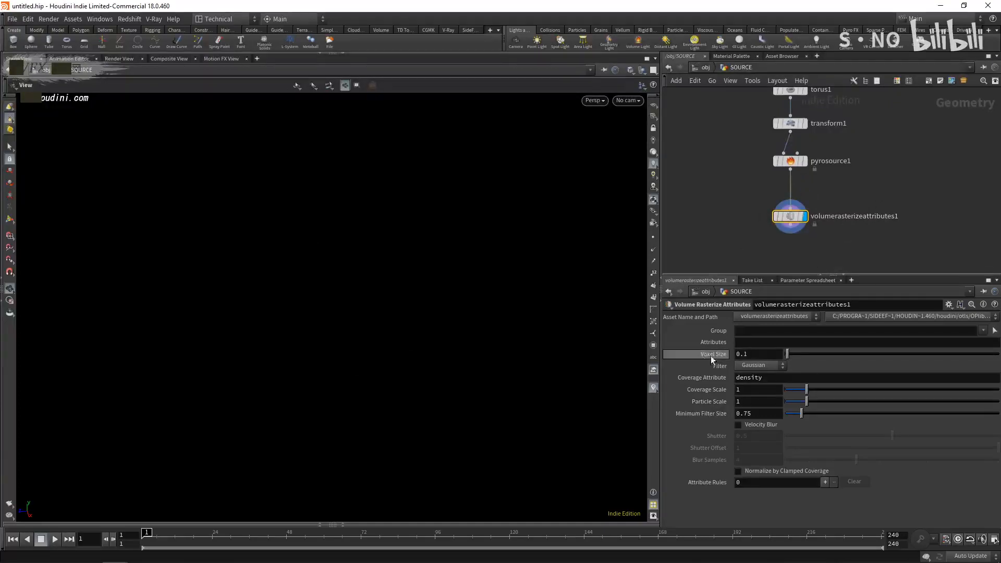
- Try to link the rasterize node's Voxel Size and the Pyro Source node's Particle Separation by copying parameters between them
{"action": "double_click", "coordinate": [755, 354]}
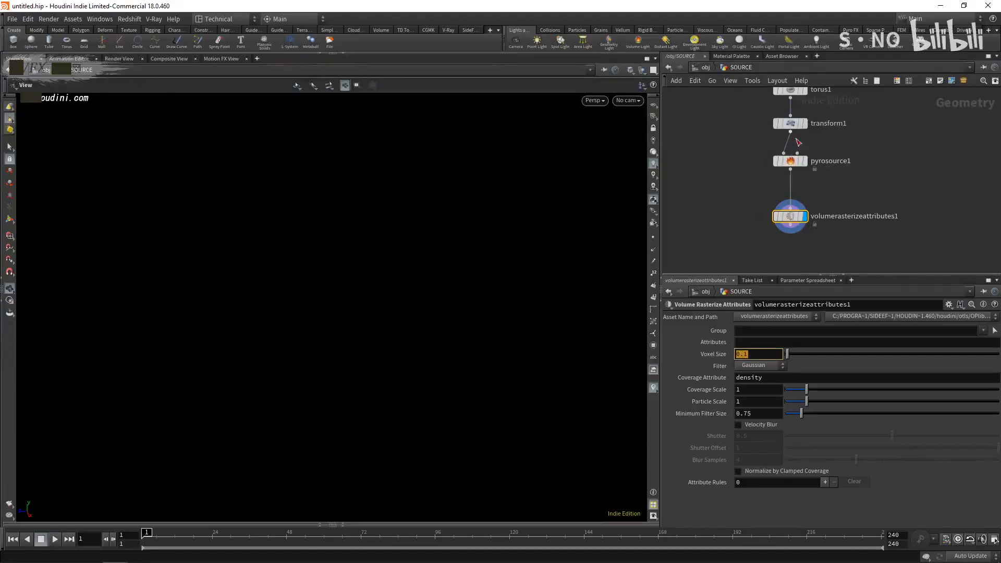
{"action": "left_click", "coordinate": [790, 162]}
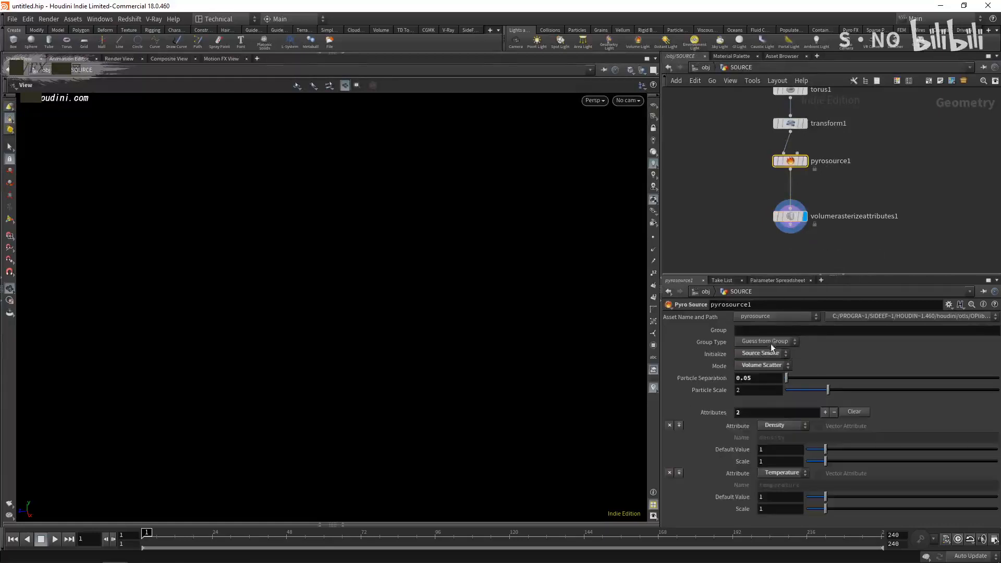
{"action": "left_click", "coordinate": [790, 216]}
{"action": "right_click", "coordinate": [719, 354]}
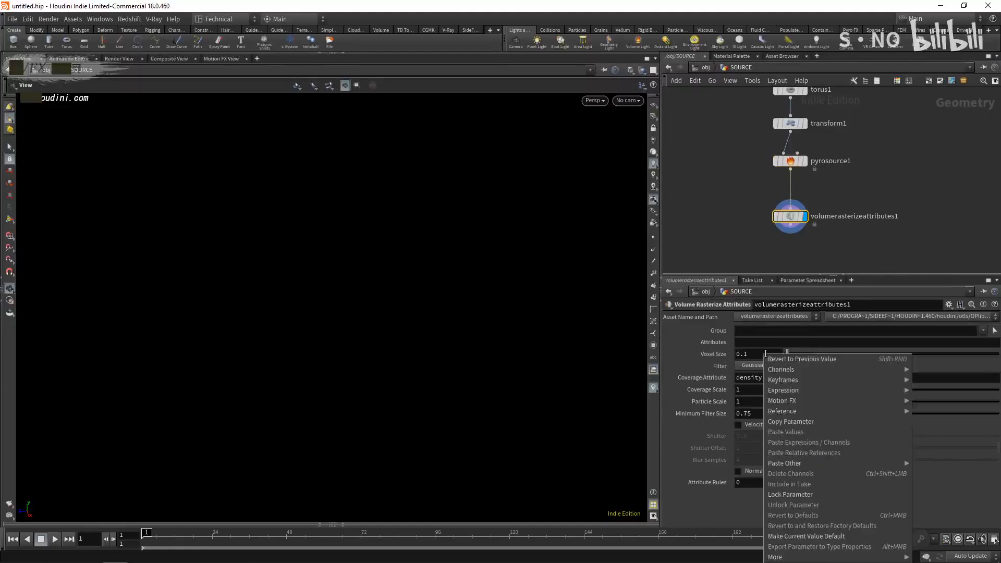
{"action": "left_click", "coordinate": [793, 419]}
{"action": "left_click", "coordinate": [790, 162]}
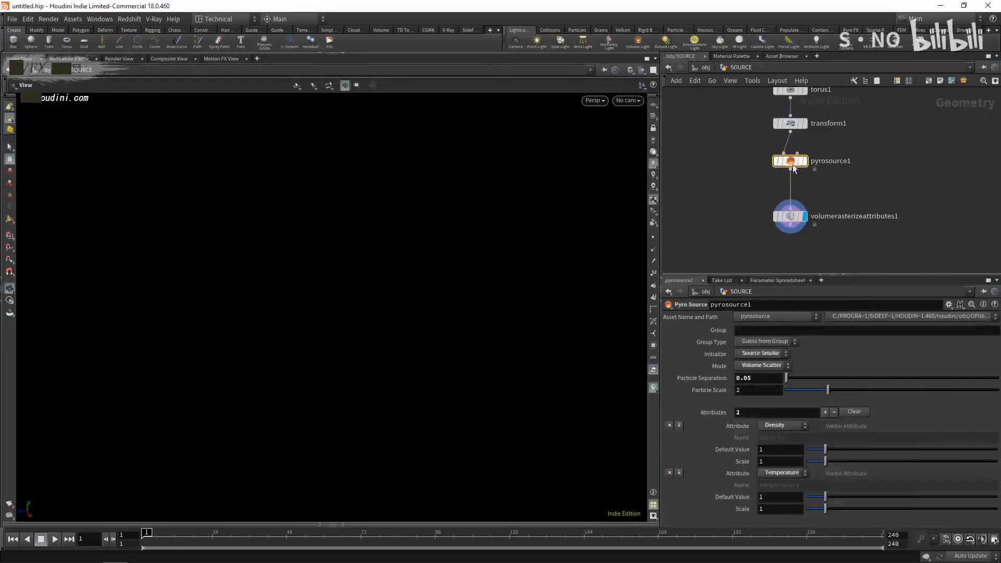
{"action": "right_click", "coordinate": [766, 377]}
{"action": "left_click", "coordinate": [817, 447]}
{"action": "left_click", "coordinate": [790, 216]}
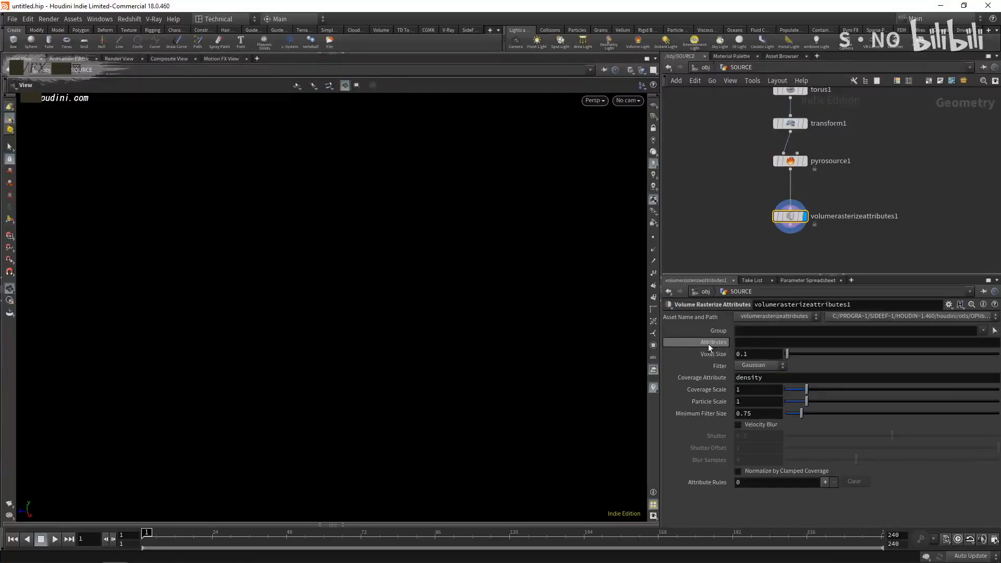
- Set the attributes to rasterize to density temperature and view the volume from another angle
{"action": "left_click", "coordinate": [744, 342]}
{"action": "type", "text": "density"}
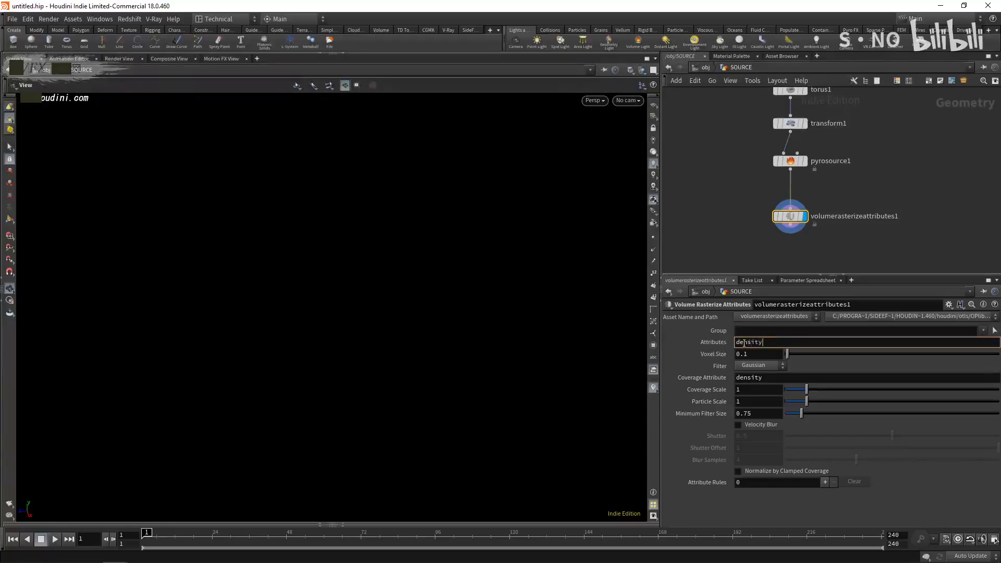
{"action": "key", "text": "Return"}
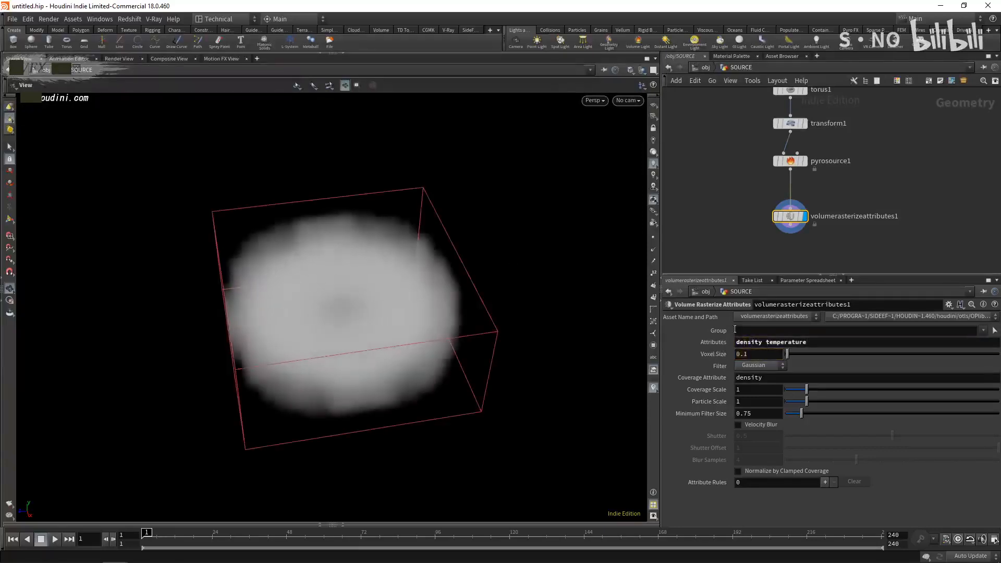
{"action": "left_click_drag", "start_coordinate": [360, 328], "coordinate": [373, 315]}
- Place the Volume Rasterize Attributes node closer below the Pyro Source node and check its node information
{"action": "left_click_drag", "start_coordinate": [788, 219], "coordinate": [789, 208]}
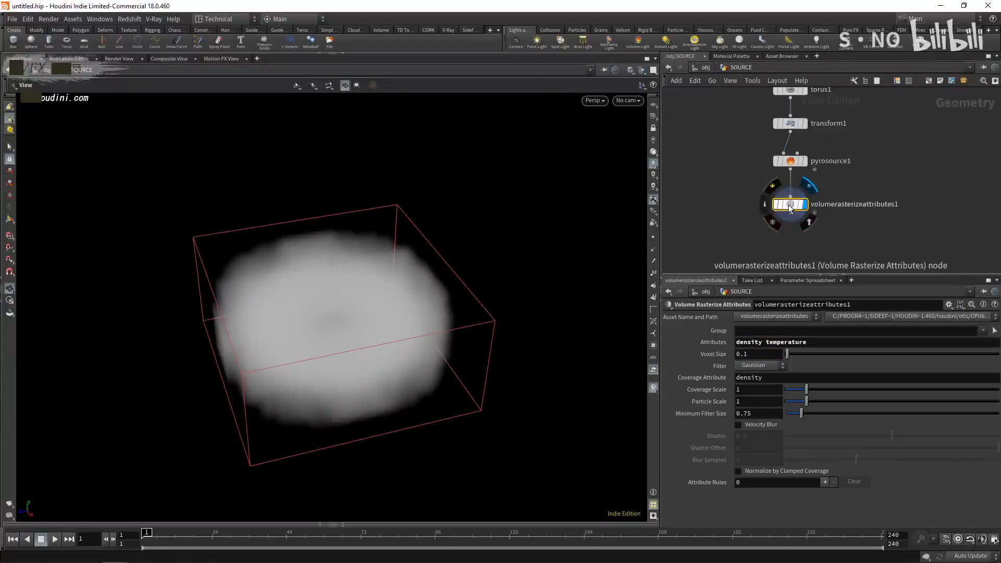
{"action": "middle_click", "coordinate": [789, 208]}
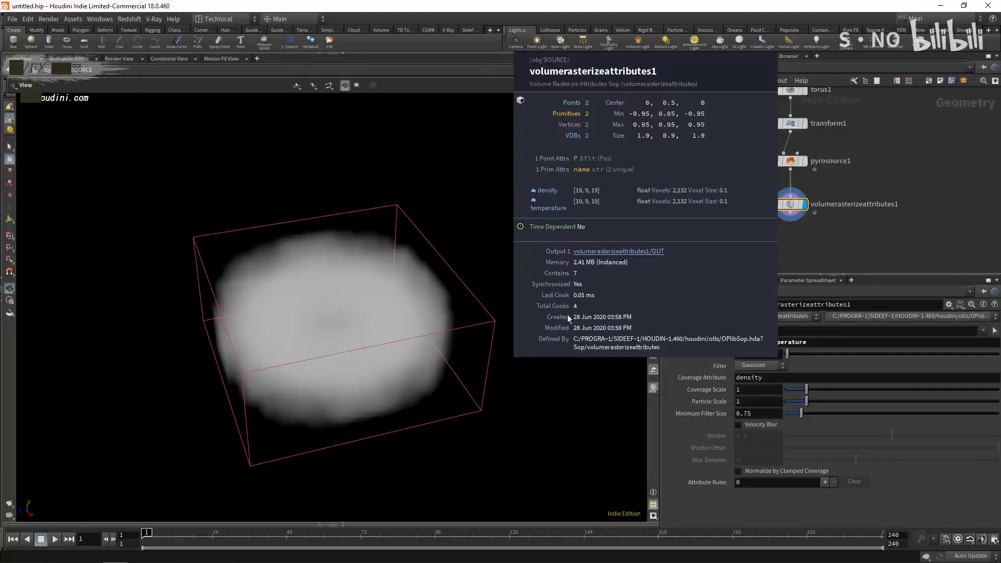
{"action": "middle_click_drag", "start_coordinate": [257, 370], "coordinate": [269, 356]}
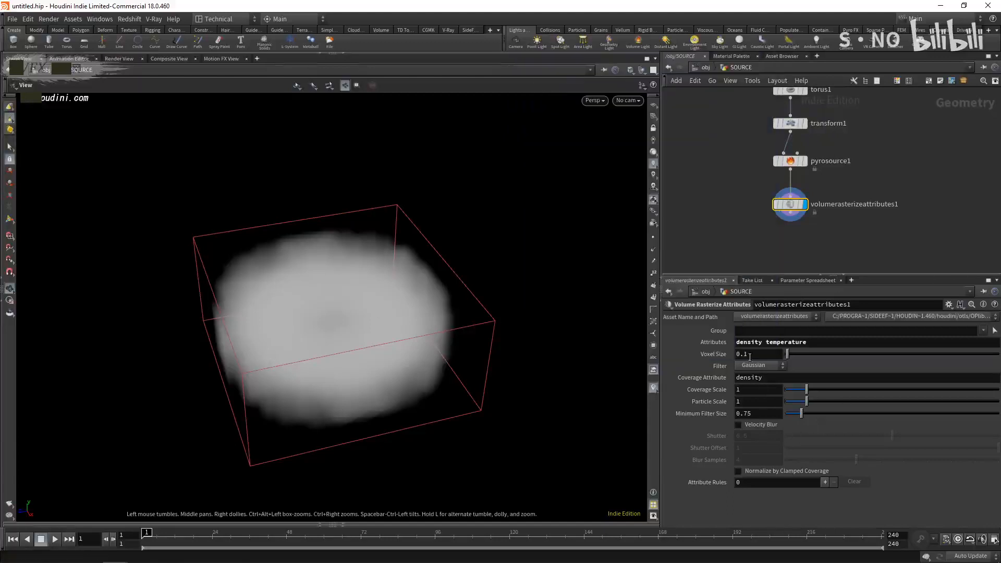
- Set the Volume Rasterize Attributes node's Voxel Size to 0.05 and inspect the torus volume from several angles
{"action": "type", "text": "0.05"}
{"action": "key", "text": "Return"}
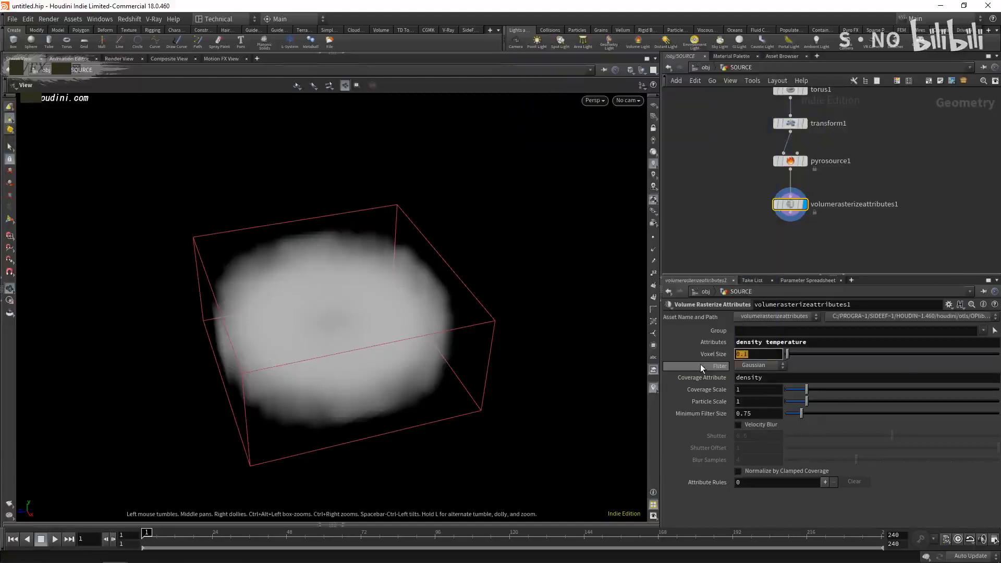
{"action": "mouse_move", "coordinate": [300, 309]}
{"action": "left_mouse_down"}
{"action": "mouse_move", "coordinate": [295, 340]}
{"action": "mouse_move", "coordinate": [299, 323]}
{"action": "left_mouse_up"}
{"action": "left_click_drag", "start_coordinate": [797, 214], "coordinate": [797, 209]}
{"action": "left_click_drag", "start_coordinate": [389, 286], "coordinate": [361, 267]}
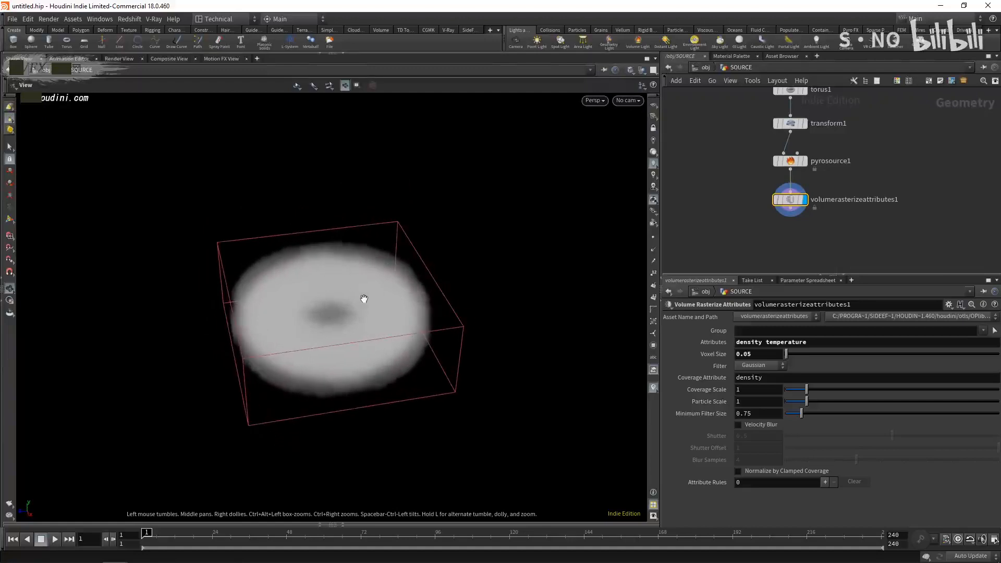
{"action": "left_click_drag", "start_coordinate": [304, 323], "coordinate": [252, 217]}
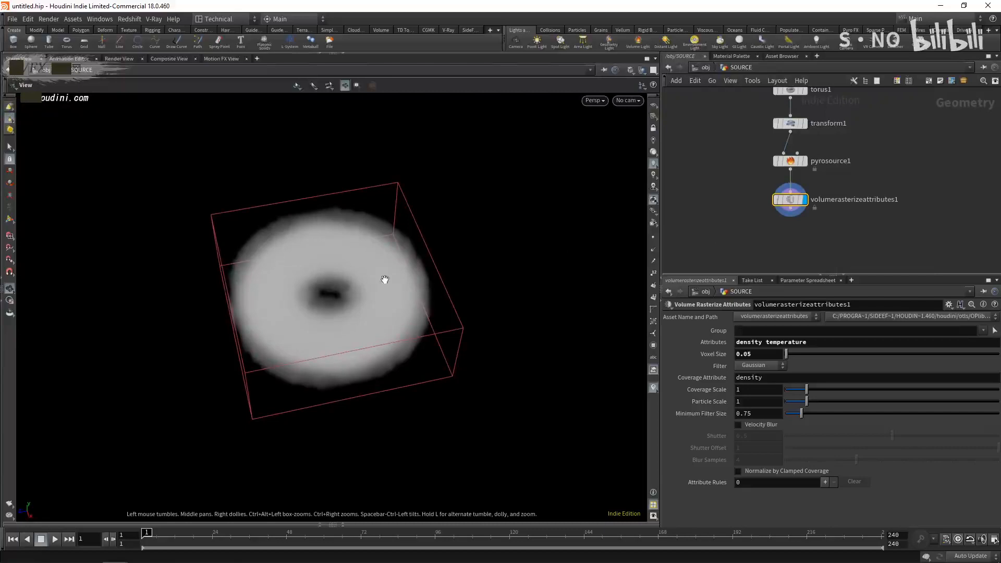
{"action": "left_click_drag", "start_coordinate": [273, 375], "coordinate": [290, 346]}
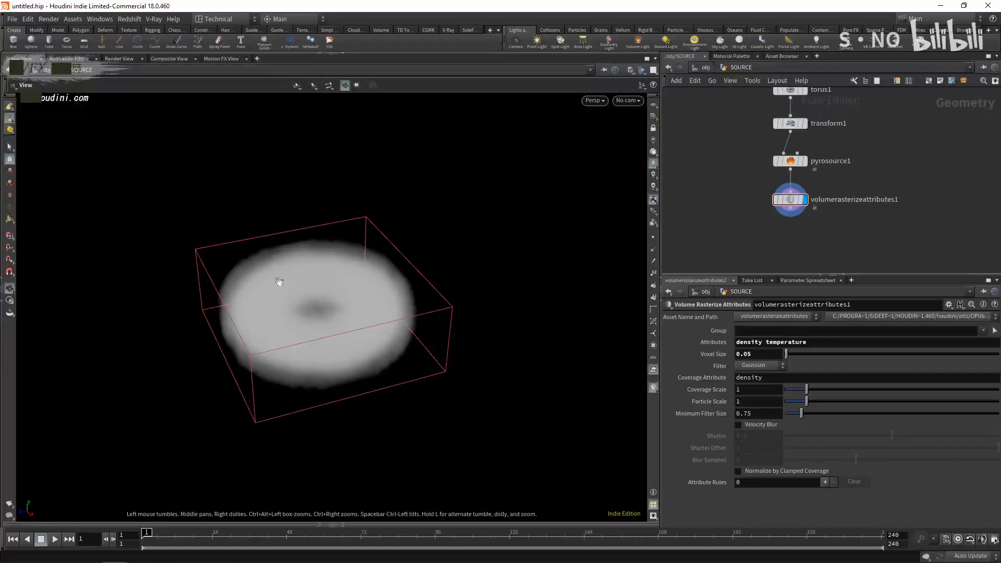
{"action": "mouse_move", "coordinate": [351, 306]}
{"action": "left_mouse_down"}
{"action": "mouse_move", "coordinate": [342, 329]}
{"action": "mouse_move", "coordinate": [336, 318]}
{"action": "left_mouse_up"}
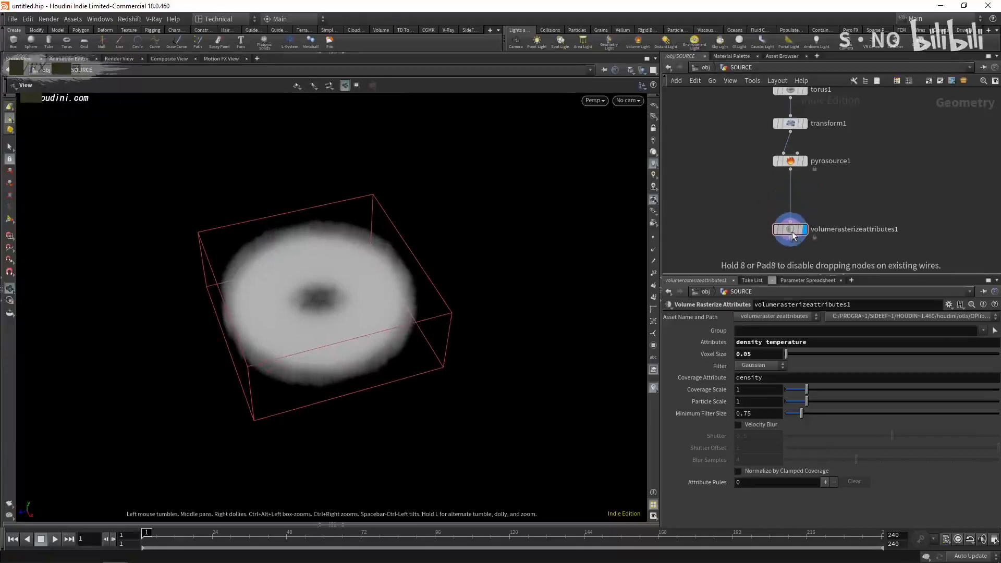
- Insert an Attribute Noise node between the Pyro Source and Volume Rasterize Attributes nodes and display its output
{"action": "key", "text": "Tab"}
{"action": "type", "text": "attr"}
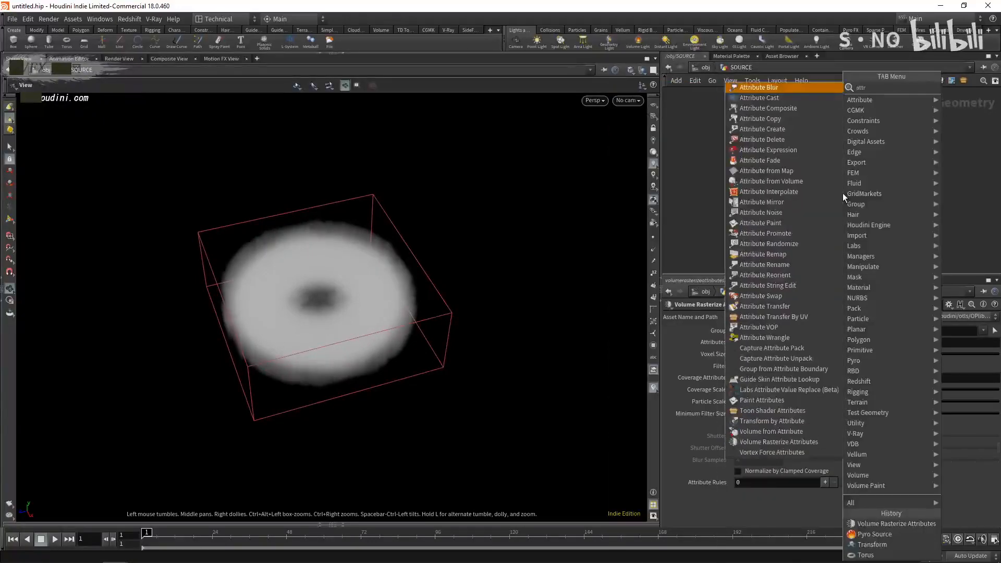
{"action": "type", "text": "ibut"}
{"action": "key", "text": "Return"}
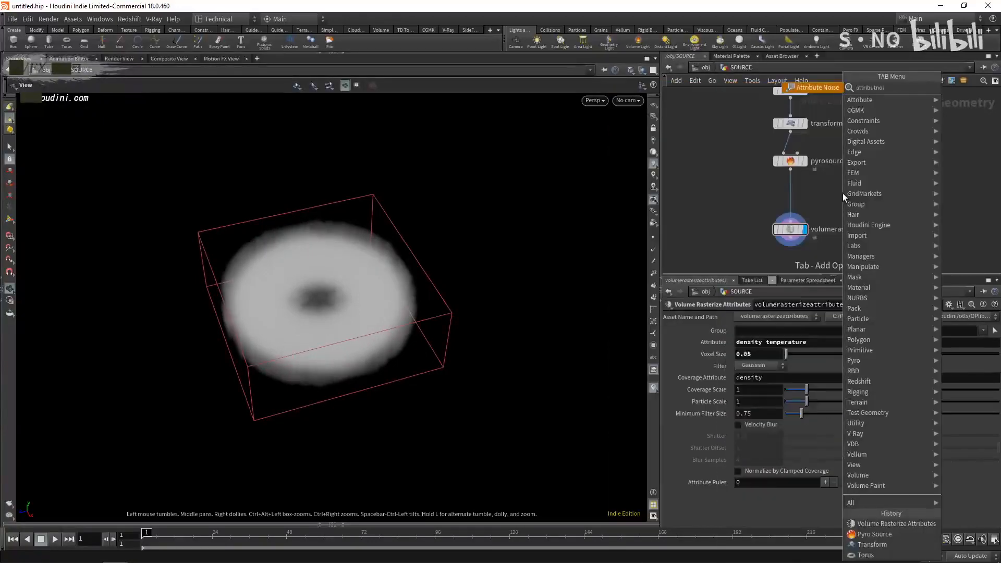
{"action": "left_click", "coordinate": [842, 193]}
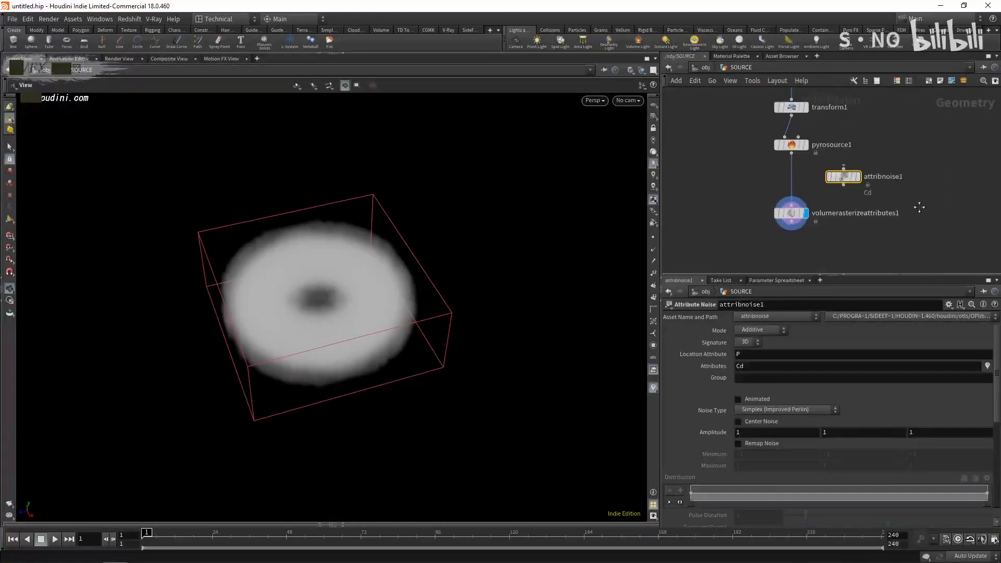
{"action": "left_click_drag", "start_coordinate": [842, 173], "coordinate": [794, 188]}
{"action": "left_click", "coordinate": [805, 186]}
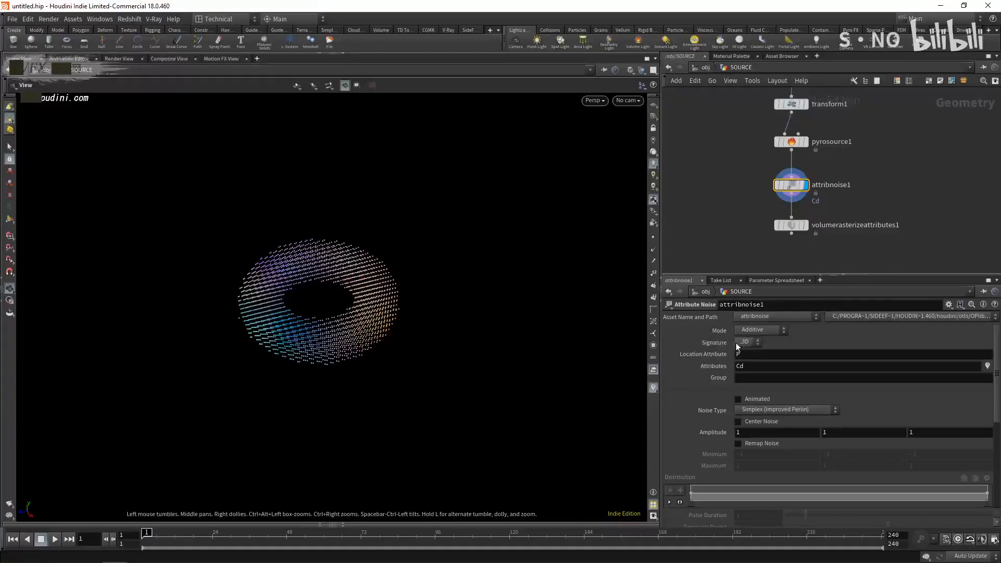
- Set the Attribute Noise node's Signature to 1D and inspect the noise on the torus points
{"action": "mouse_move", "coordinate": [791, 186]}
{"action": "left_click", "coordinate": [748, 354]}
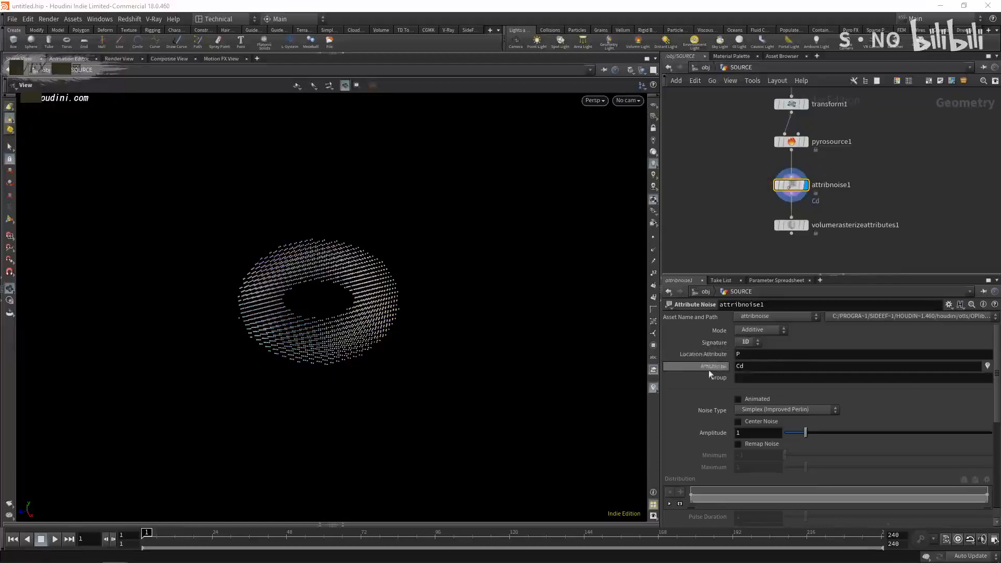
{"action": "mouse_move", "coordinate": [735, 366]}
{"action": "left_mouse_down"}
{"action": "mouse_move", "coordinate": [750, 367]}
{"action": "mouse_move", "coordinate": [730, 355]}
{"action": "mouse_move", "coordinate": [734, 367]}
{"action": "left_mouse_up"}
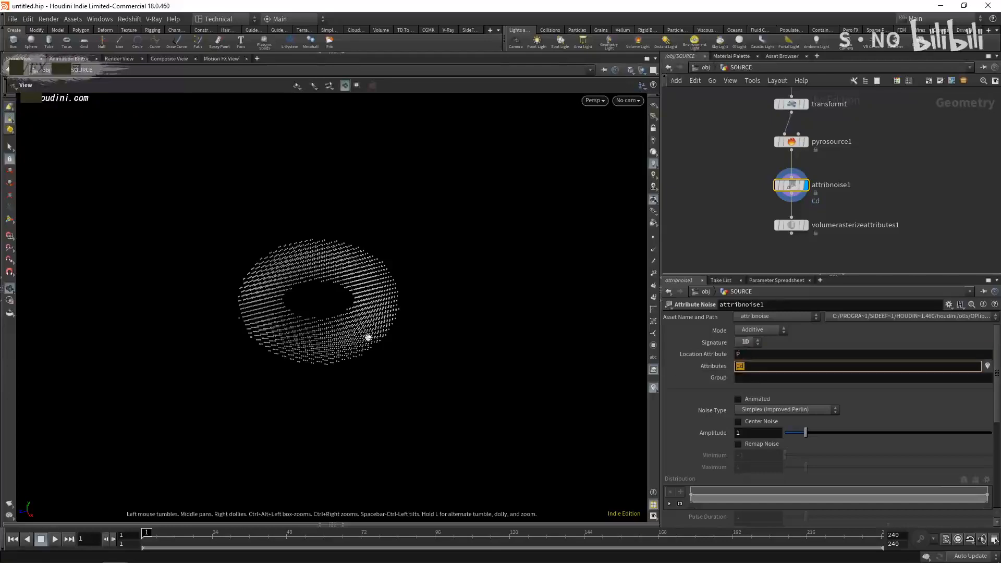
{"action": "left_click_drag", "start_coordinate": [289, 290], "coordinate": [335, 282]}
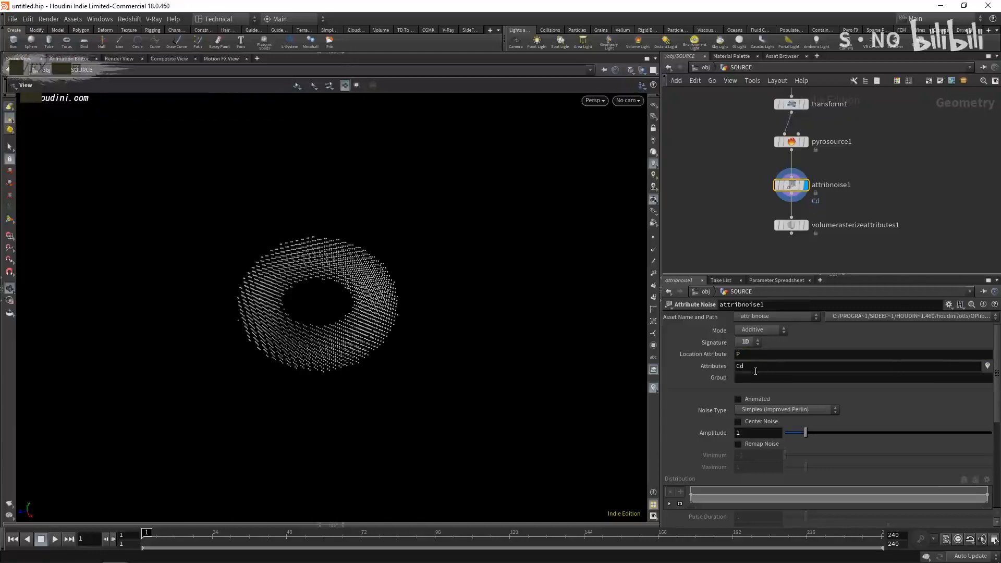
{"action": "left_click_drag", "start_coordinate": [749, 366], "coordinate": [735, 367]}
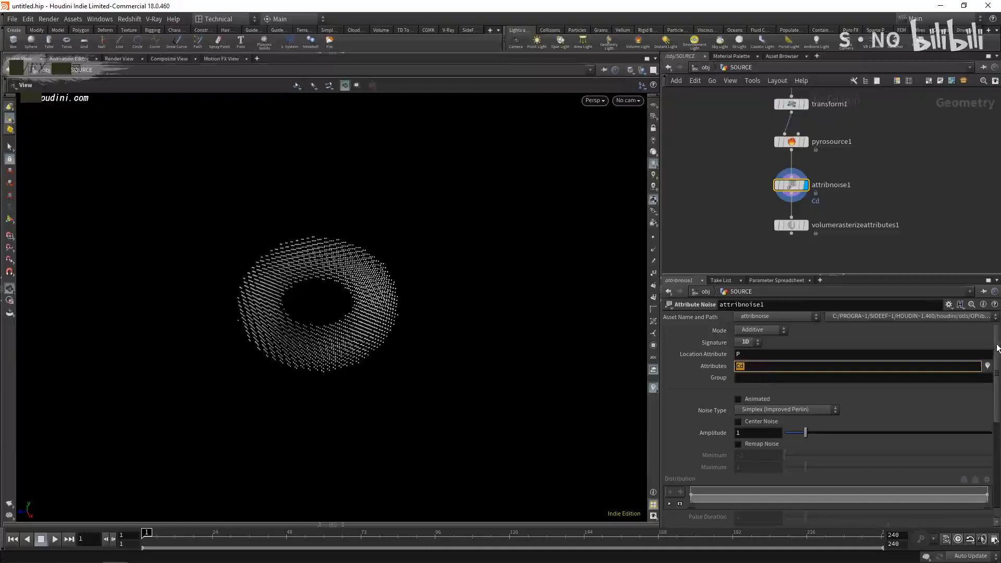
- Turn on the Animated option for the Attribute Noise node
{"action": "scroll", "coordinate": [999, 348], "scroll_direction": "down", "scroll_amount": 1}
{"action": "left_click", "coordinate": [761, 389]}
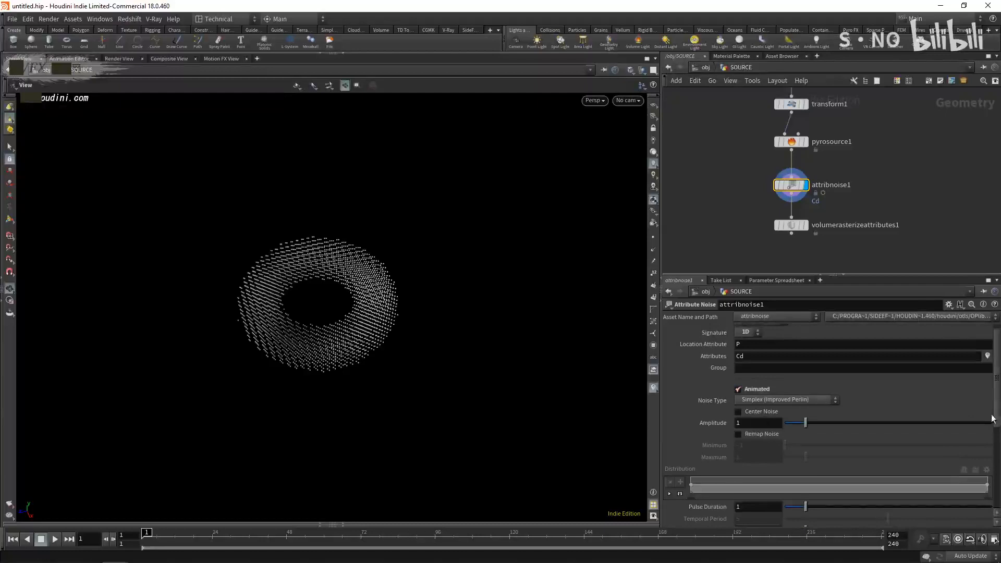
{"action": "scroll", "coordinate": [997, 397], "scroll_direction": "down", "scroll_amount": 3}
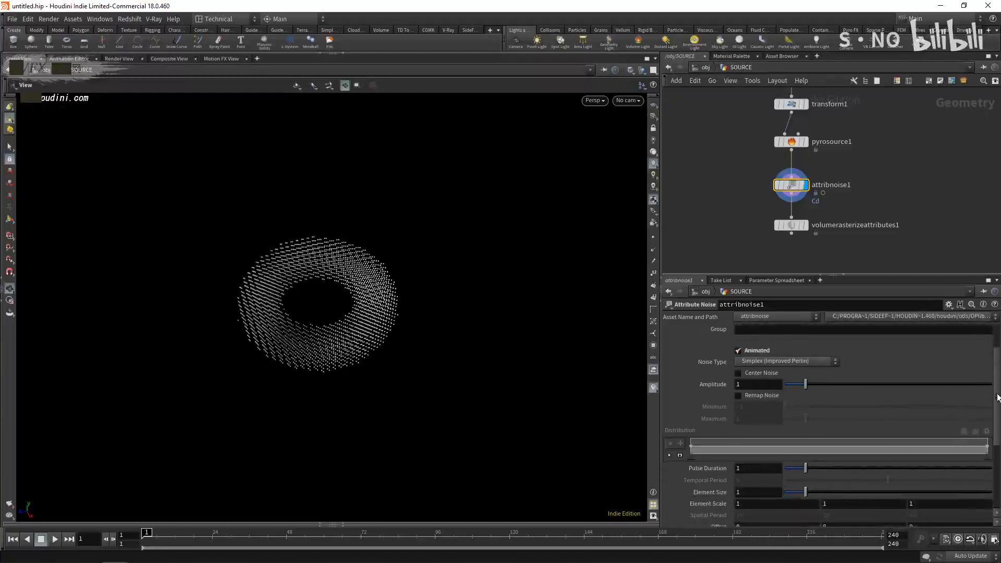
- Try the Center Noise and Remap Noise options on the Attribute Noise node and turn both off again
{"action": "left_click", "coordinate": [207, 535]}
{"action": "mouse_move", "coordinate": [209, 536]}
{"action": "left_mouse_down"}
{"action": "mouse_move", "coordinate": [375, 534]}
{"action": "mouse_move", "coordinate": [146, 536]}
{"action": "left_mouse_up"}
{"action": "left_click", "coordinate": [756, 373]}
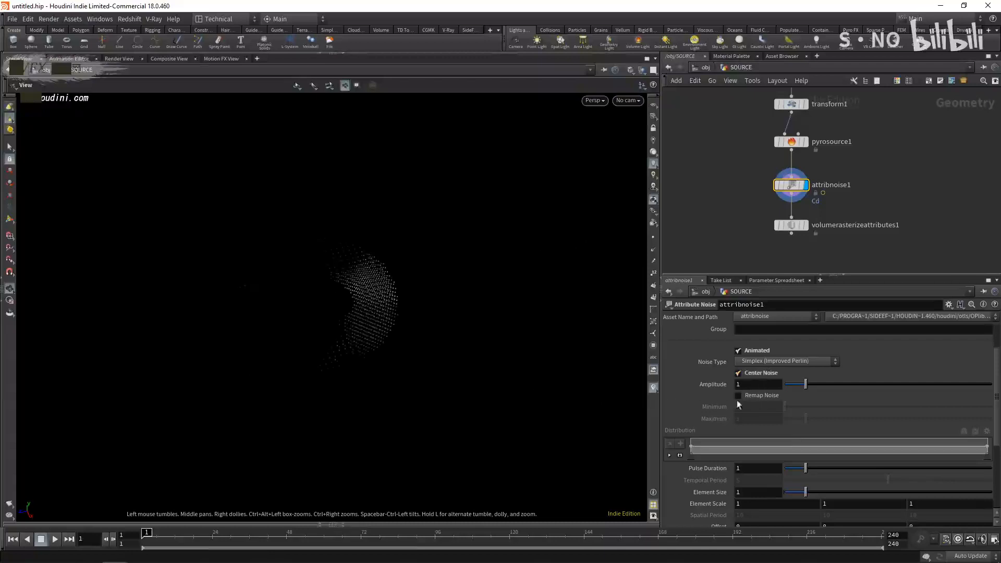
{"action": "left_click", "coordinate": [760, 395]}
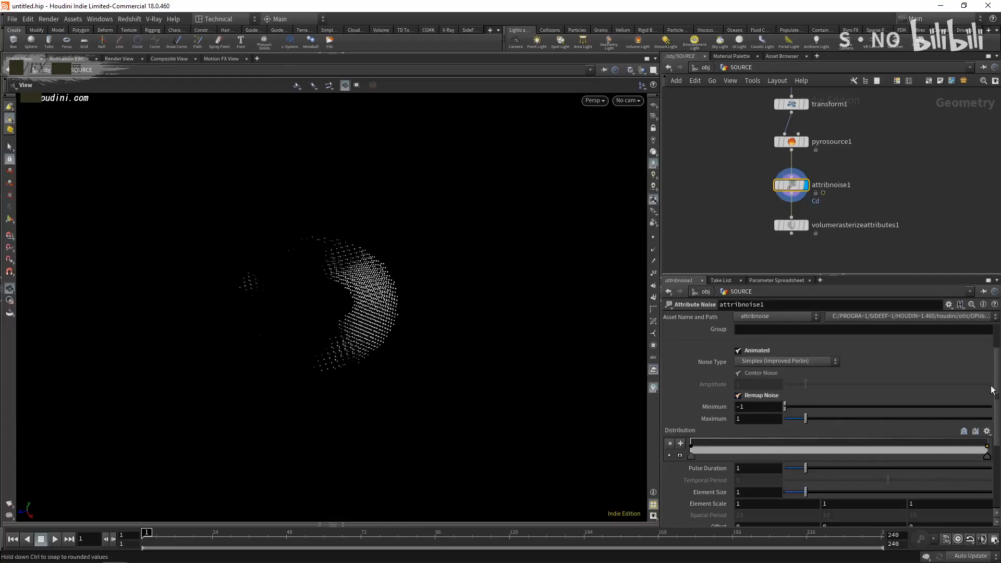
{"action": "scroll", "coordinate": [831, 425], "scroll_direction": "down", "scroll_amount": 5}
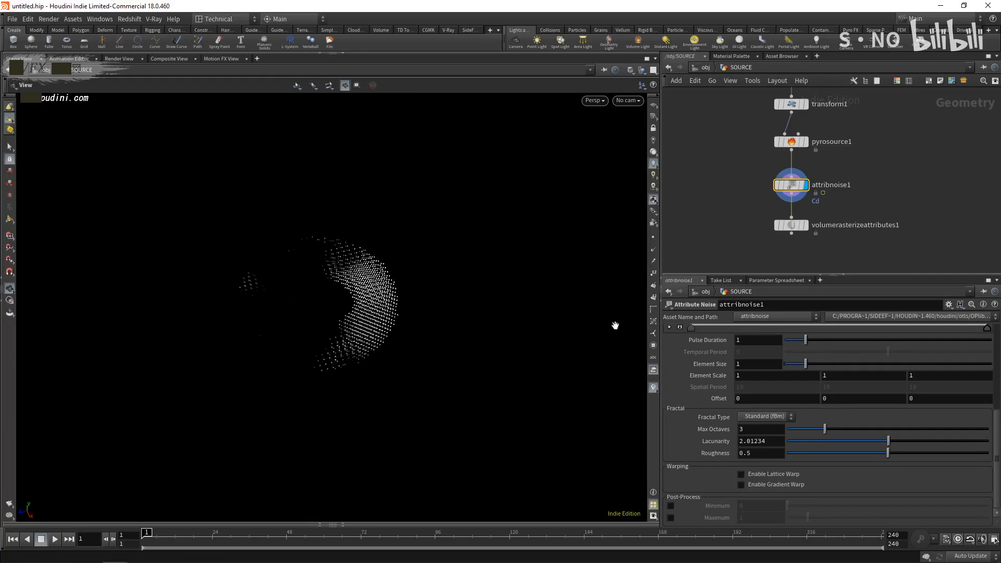
{"action": "left_click_drag", "start_coordinate": [996, 466], "coordinate": [997, 400]}
{"action": "left_click", "coordinate": [765, 405]}
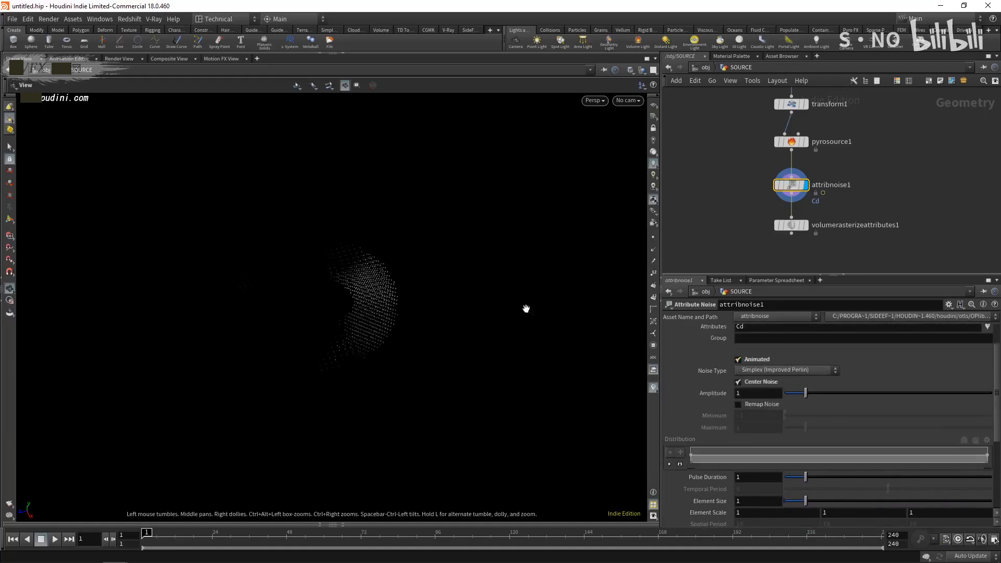
{"action": "left_click", "coordinate": [764, 381]}
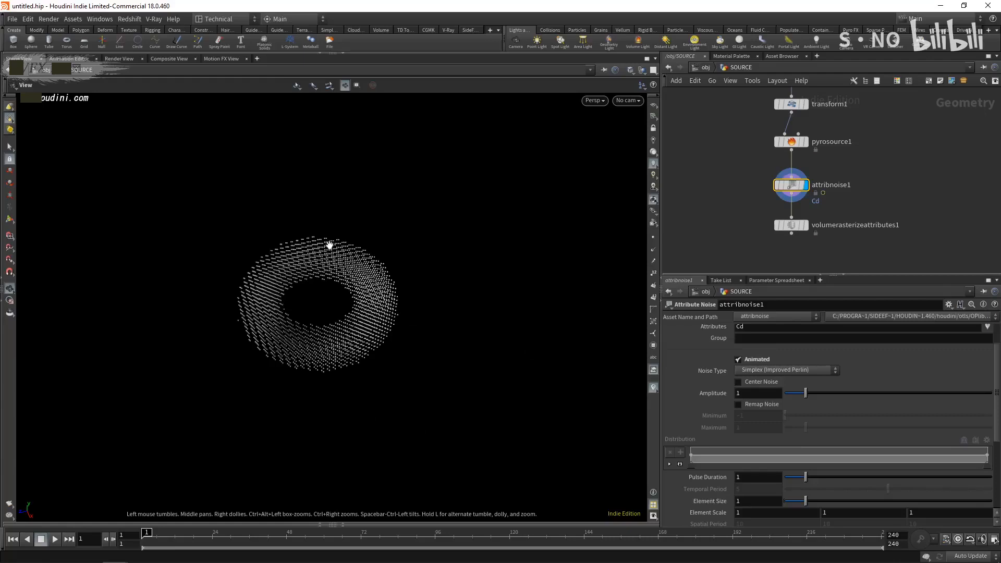
- Set the Attribute Noise node's Element Size to 0.4
{"action": "scroll", "coordinate": [834, 443], "scroll_direction": "down", "scroll_amount": 5}
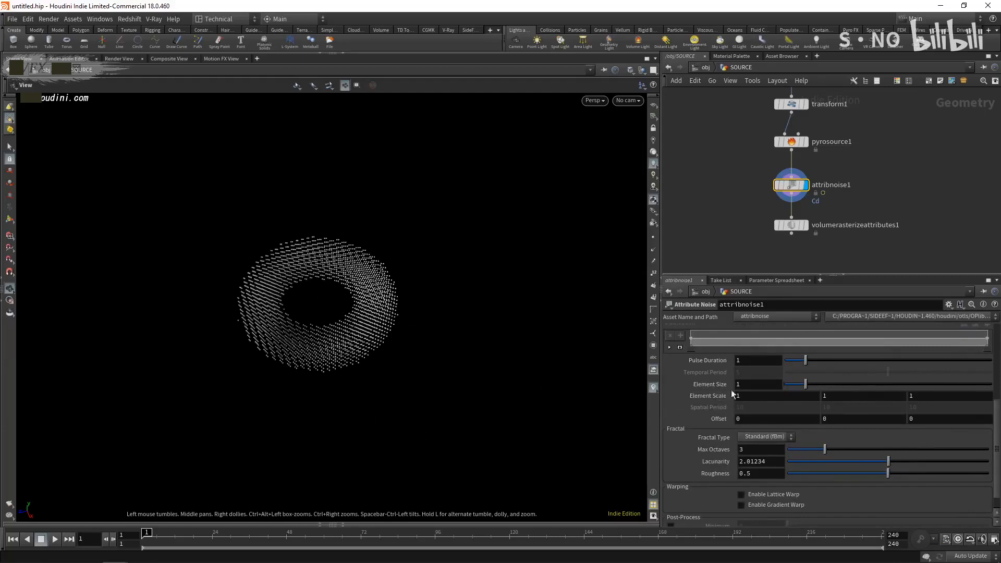
{"action": "left_click_drag", "start_coordinate": [747, 385], "coordinate": [719, 389]}
{"action": "type", "text": "0.5"}
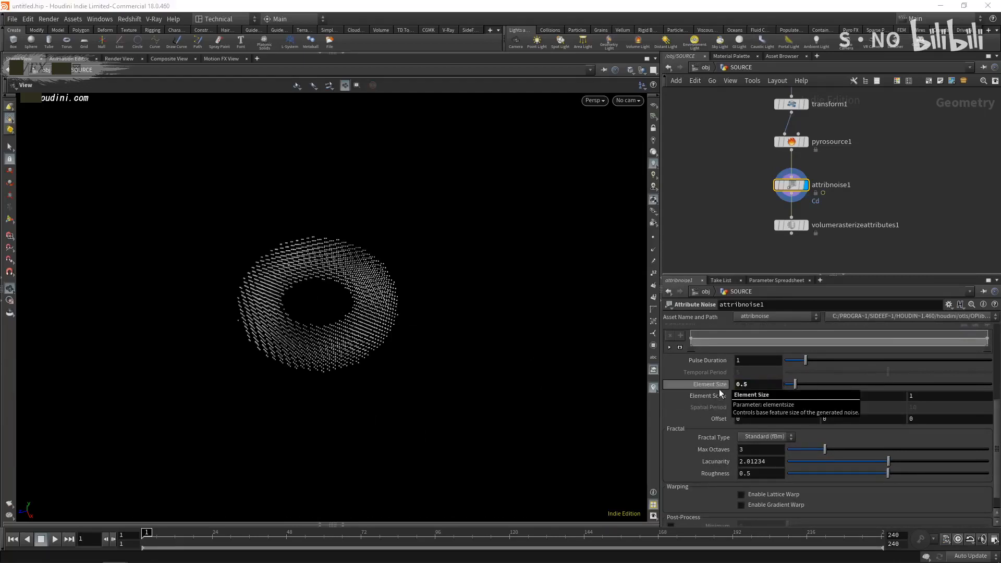
{"action": "left_click_drag", "start_coordinate": [794, 384], "coordinate": [792, 384]}
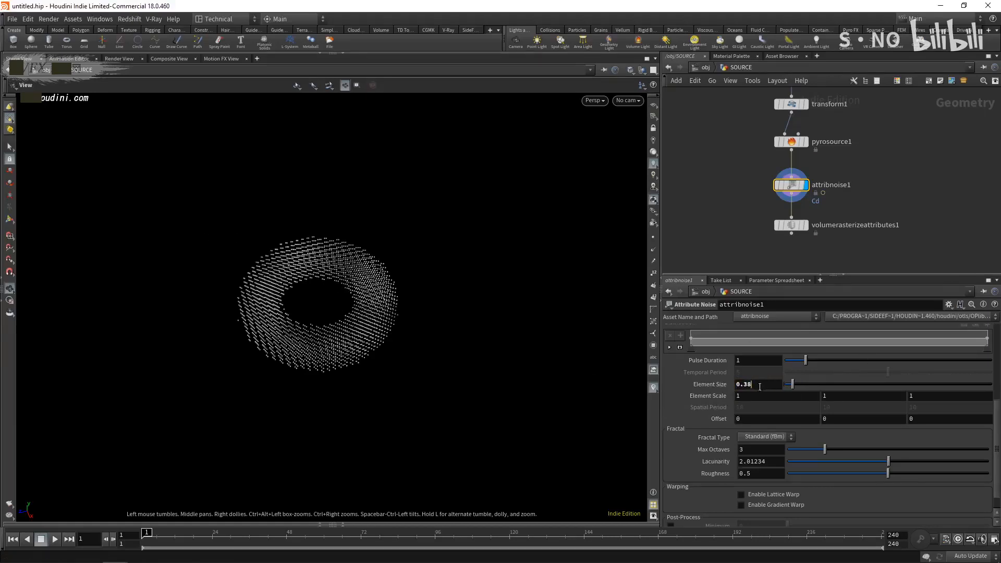
{"action": "key", "text": "BackSpace"}
{"action": "key", "text": "BackSpace"}
{"action": "key", "text": "BackSpace"}
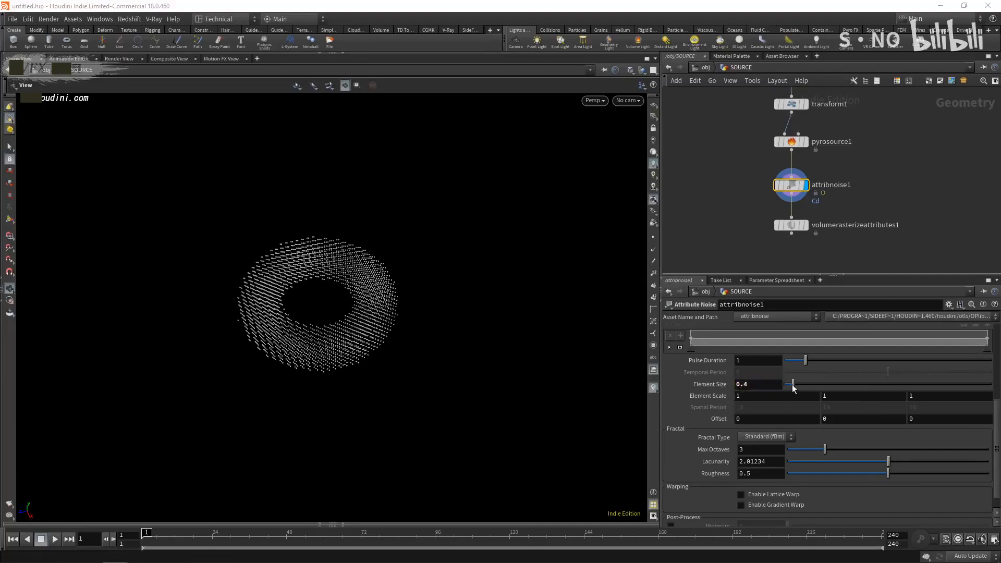
- Turn on Center Noise and Remap Noise for the Attribute Noise node
{"action": "scroll", "coordinate": [721, 387], "scroll_direction": "up", "scroll_amount": 4}
{"action": "scroll", "coordinate": [722, 388], "scroll_direction": "up", "scroll_amount": 1}
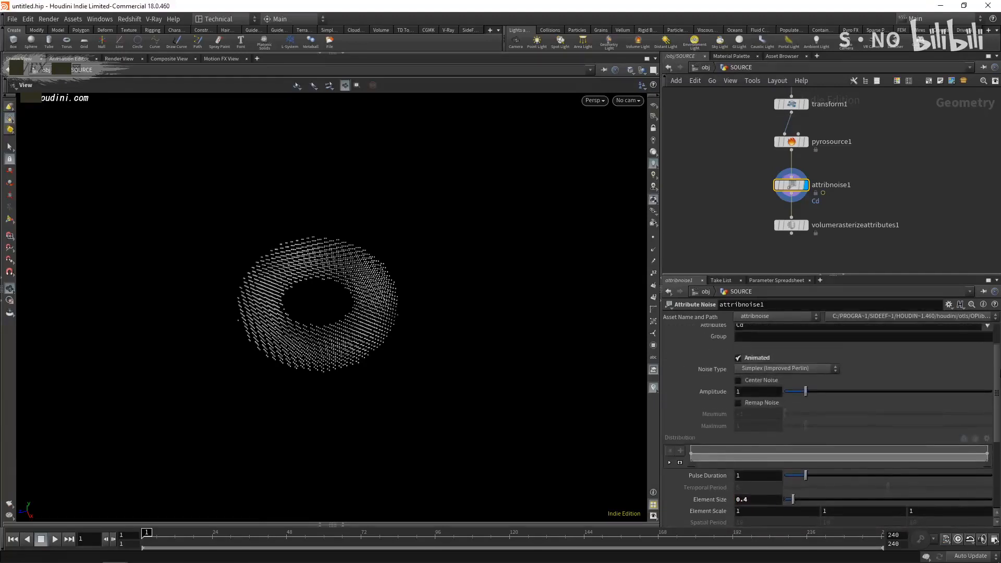
{"action": "left_click", "coordinate": [768, 380]}
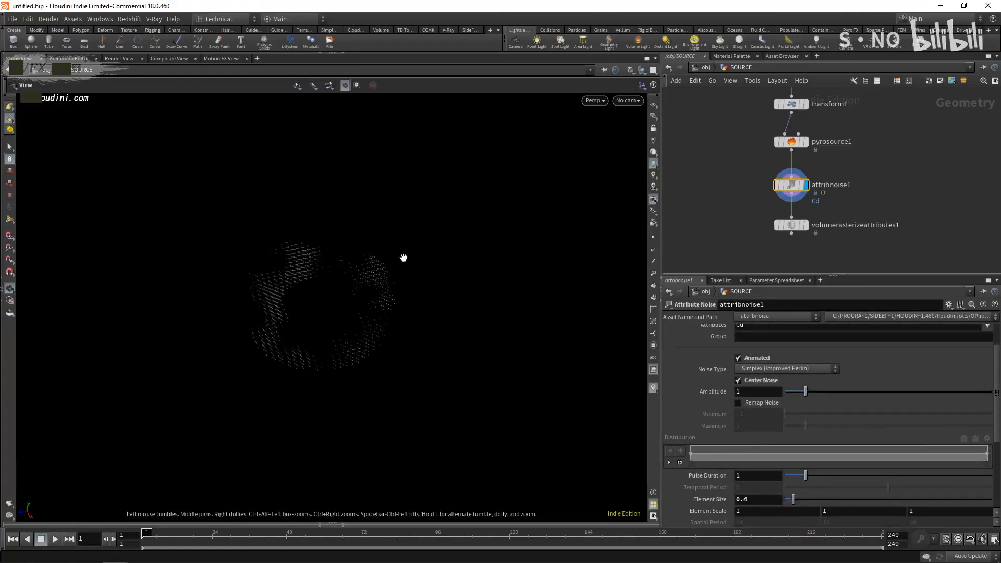
{"action": "left_click", "coordinate": [768, 394]}
{"action": "left_click", "coordinate": [772, 404]}
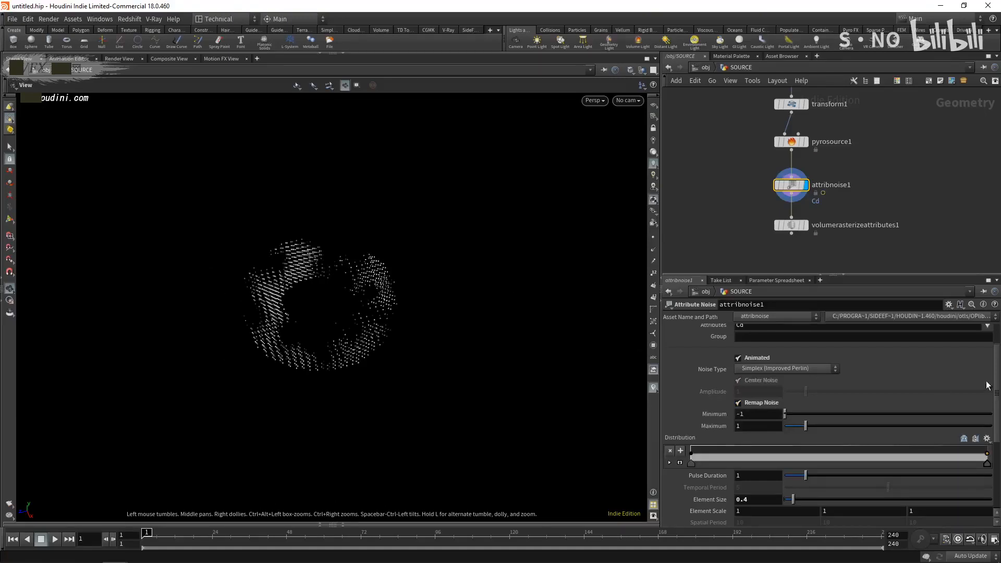
- Enable the Attribute Noise node's post-process Minimum and Maximum limits and play back the animated noise
{"action": "left_click_drag", "start_coordinate": [998, 378], "coordinate": [997, 445]}
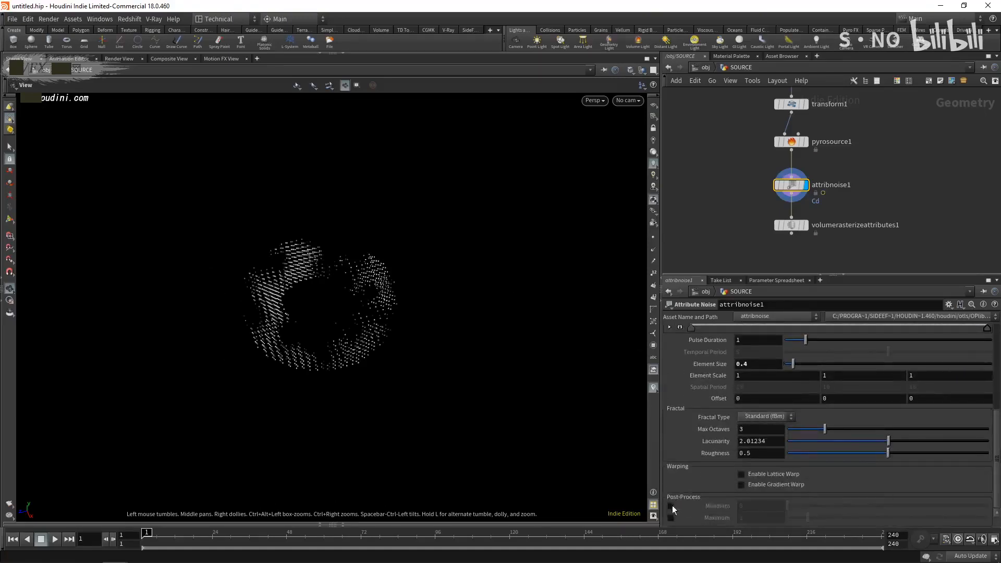
{"action": "left_click", "coordinate": [670, 506]}
{"action": "left_click", "coordinate": [671, 517]}
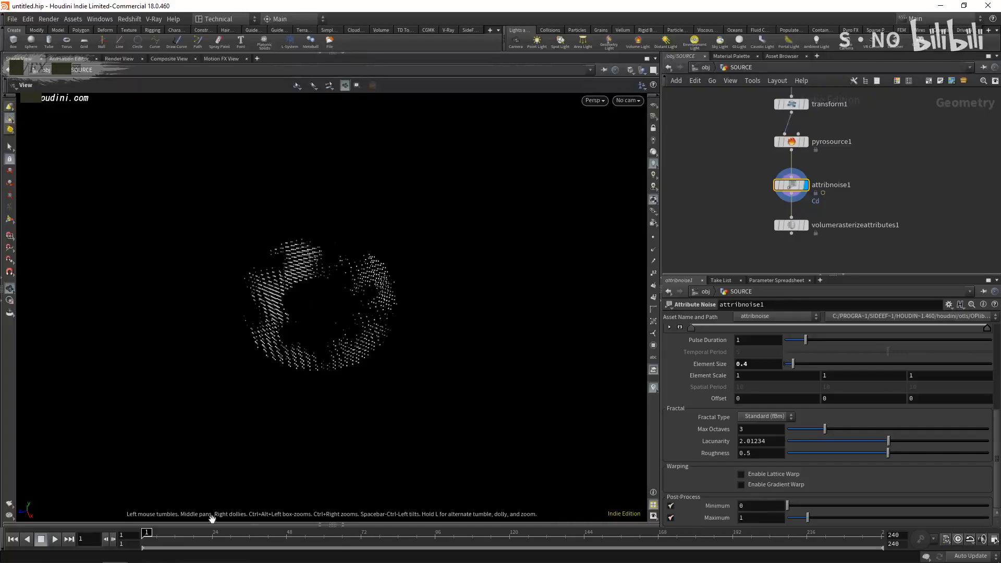
{"action": "mouse_move", "coordinate": [147, 534]}
{"action": "left_mouse_down"}
{"action": "mouse_move", "coordinate": [443, 536]}
{"action": "mouse_move", "coordinate": [147, 536]}
{"action": "left_mouse_up"}
{"action": "left_click", "coordinate": [56, 539]}
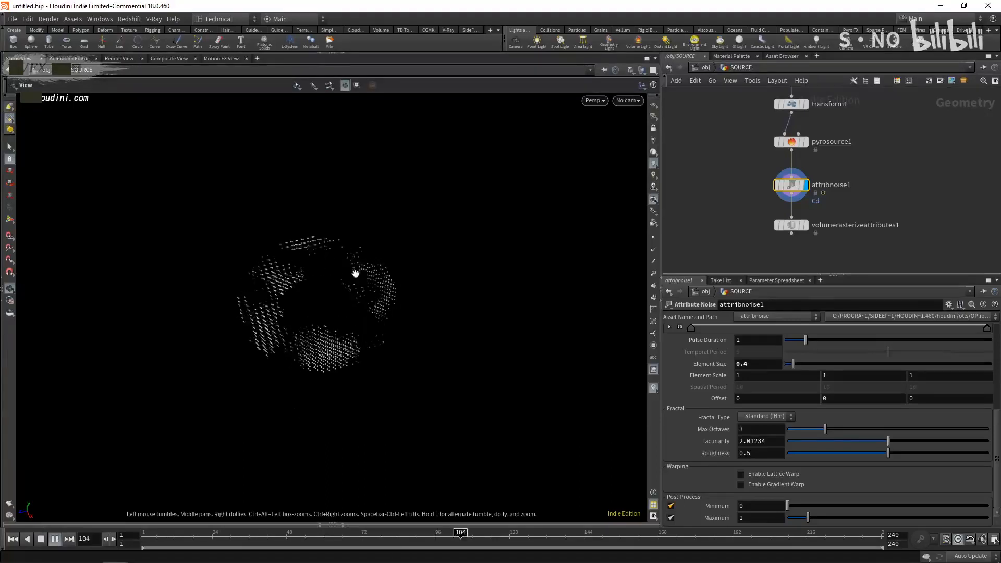
{"action": "left_click", "coordinate": [56, 540]}
{"action": "left_click", "coordinate": [11, 540]}
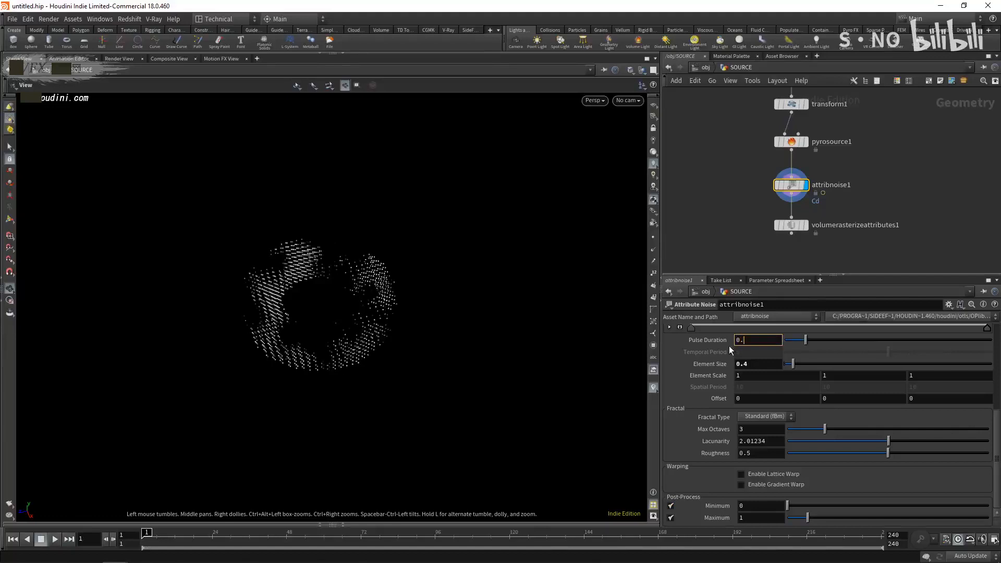
- Set the noise's Pulse Duration to 0.5 and play back the animation to check its speed
{"action": "type", "text": "0.5"}
{"action": "key", "text": "Return"}
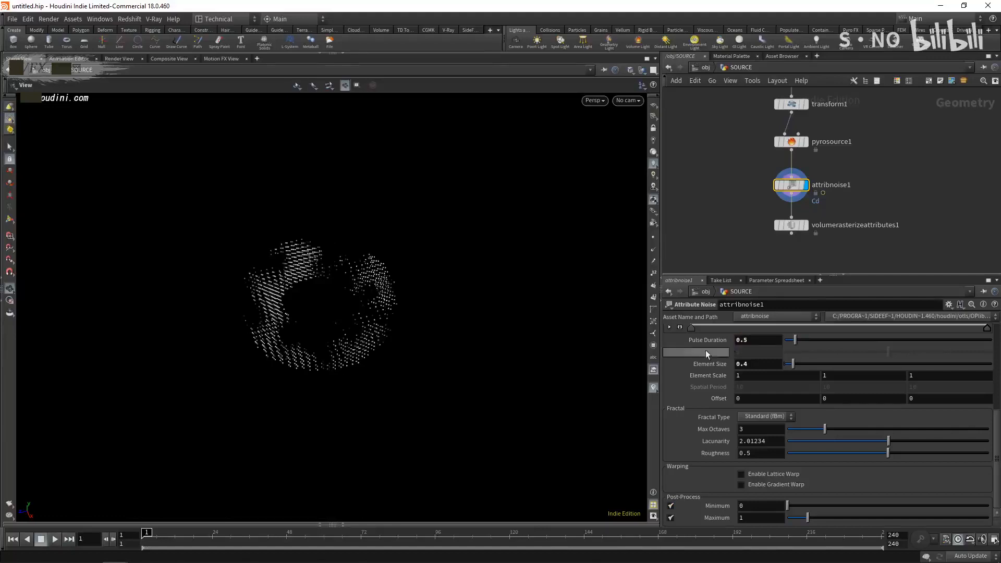
{"action": "left_click", "coordinate": [55, 539]}
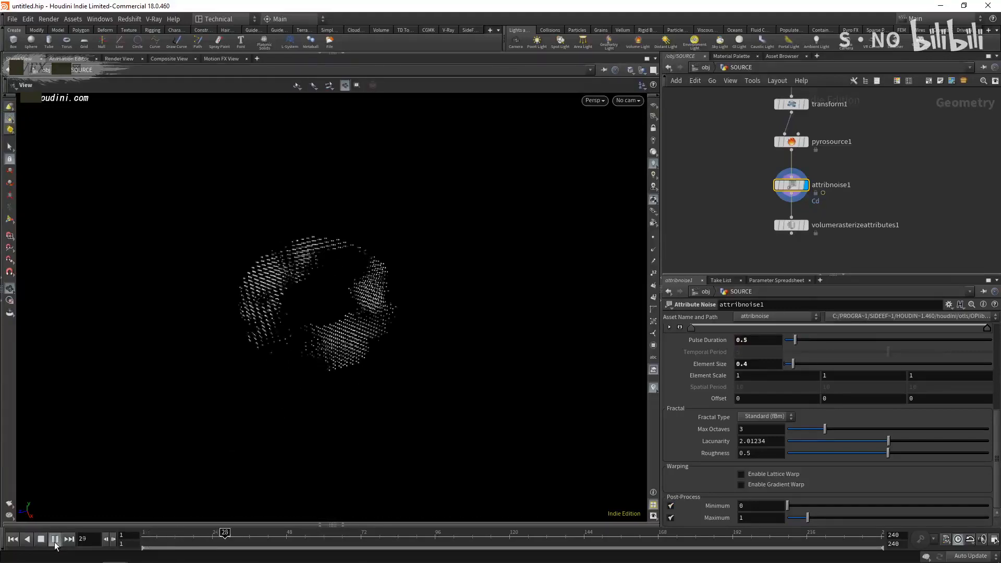
{"action": "left_click", "coordinate": [40, 539]}
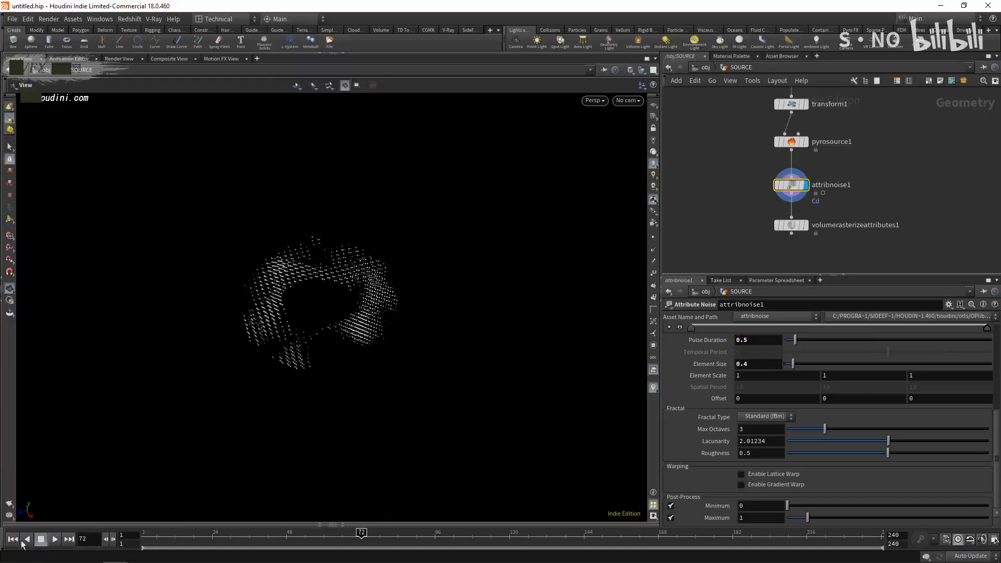
{"action": "left_click", "coordinate": [13, 539]}
- Set the noise's fractal Roughness to 0.6 and preview the animated points on the timeline
{"action": "scroll", "coordinate": [972, 437], "scroll_direction": "up", "scroll_amount": 3}
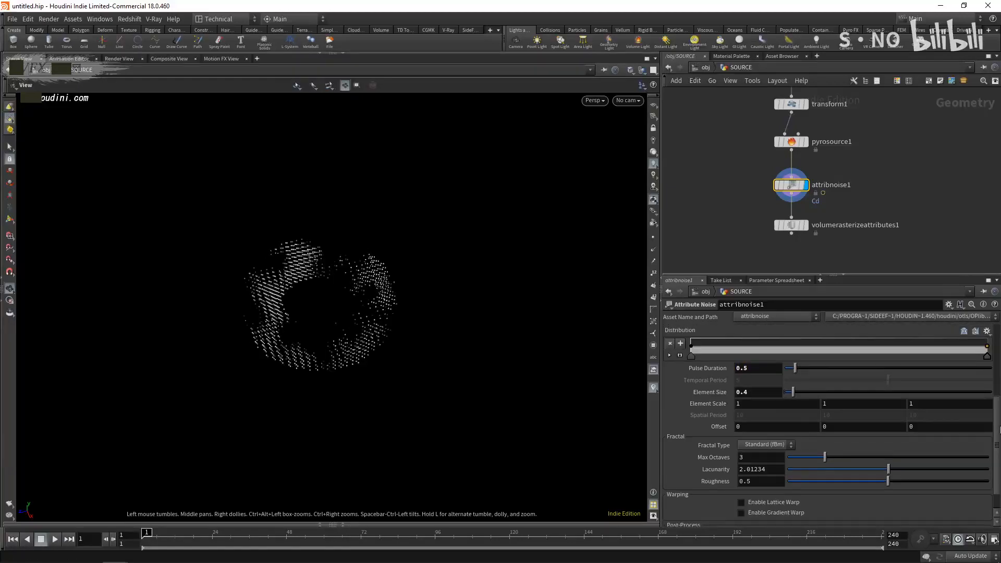
{"action": "scroll", "coordinate": [973, 437], "scroll_direction": "down", "scroll_amount": 3}
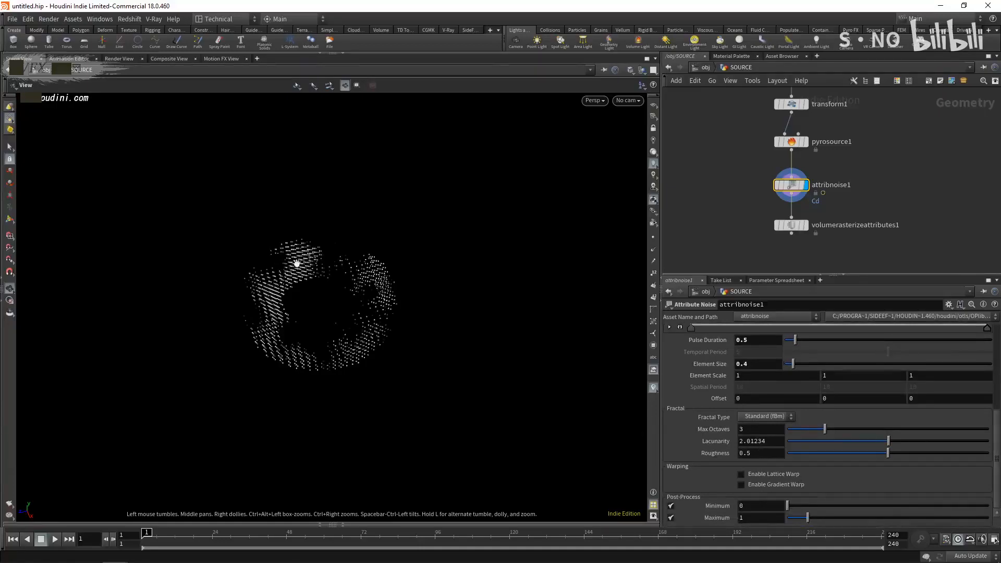
{"action": "type", "text": "0.6"}
{"action": "key", "text": "Return"}
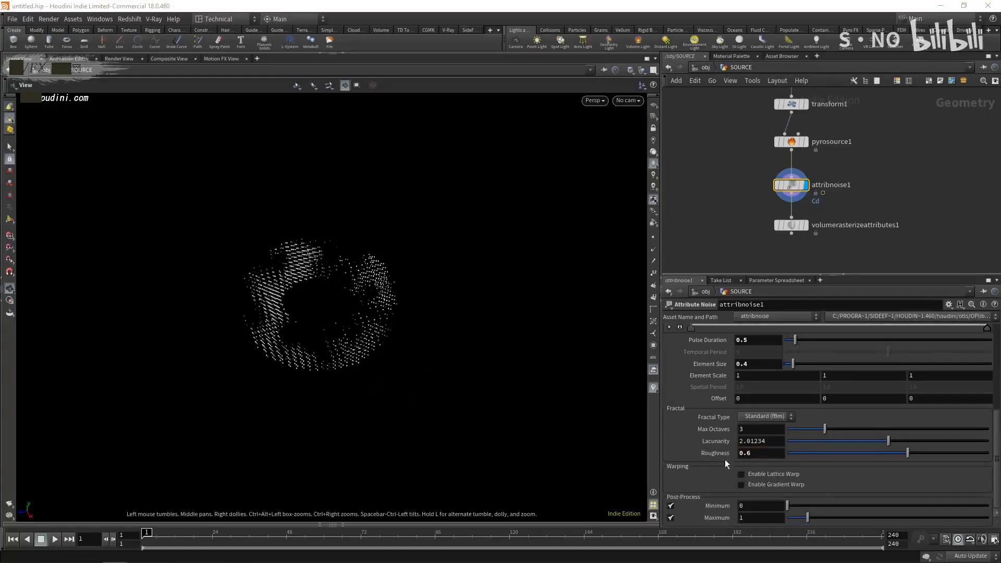
{"action": "left_click_drag", "start_coordinate": [998, 460], "coordinate": [996, 372]}
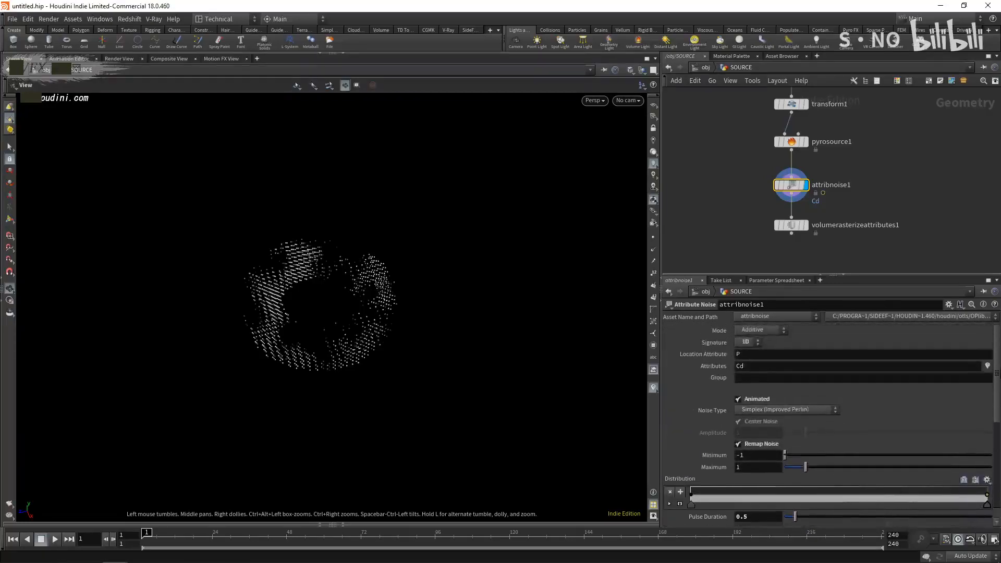
{"action": "scroll", "coordinate": [829, 424], "scroll_direction": "down", "scroll_amount": 6}
{"action": "left_click", "coordinate": [55, 541]}
{"action": "left_click", "coordinate": [12, 541]}
{"action": "left_click_drag", "start_coordinate": [176, 541], "coordinate": [146, 540]}
- Replace the attribute affected by the Attribute Noise node with density
{"action": "scroll", "coordinate": [735, 376], "scroll_direction": "up", "scroll_amount": 6}
{"action": "type", "text": "de"}
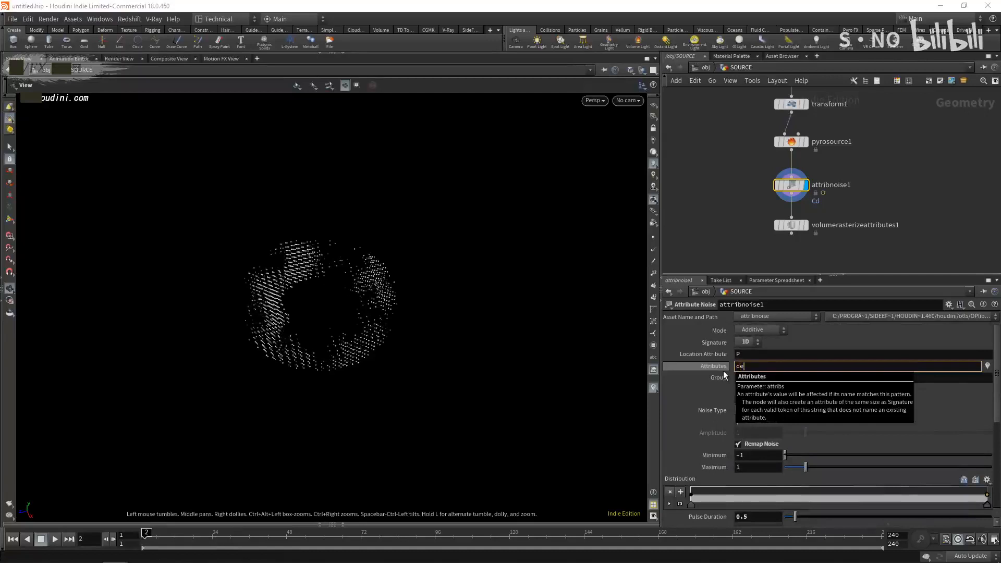
{"action": "type", "text": "nisty"}
{"action": "key", "text": "Return"}
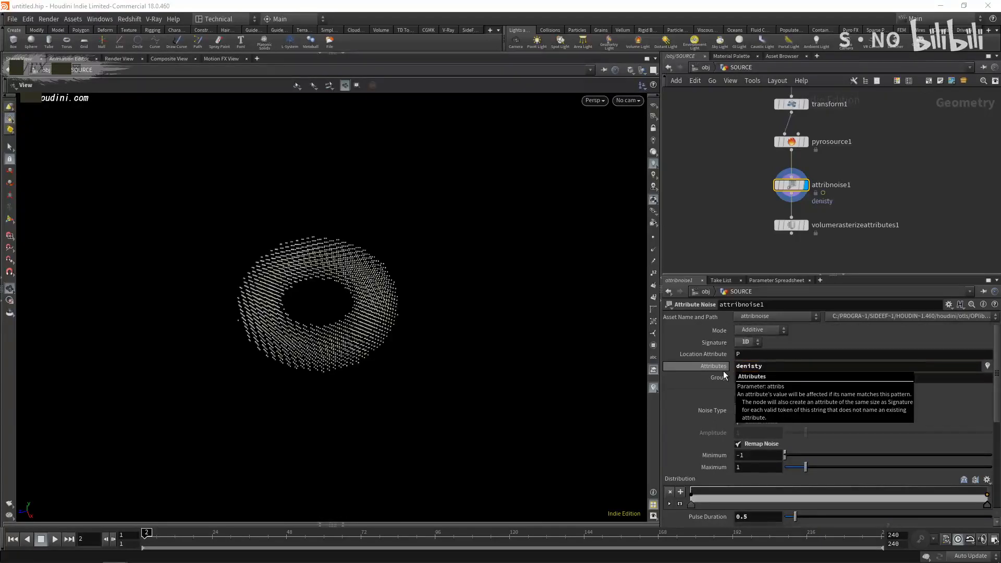
{"action": "double_click", "coordinate": [770, 369]}
{"action": "type", "text": "density"}
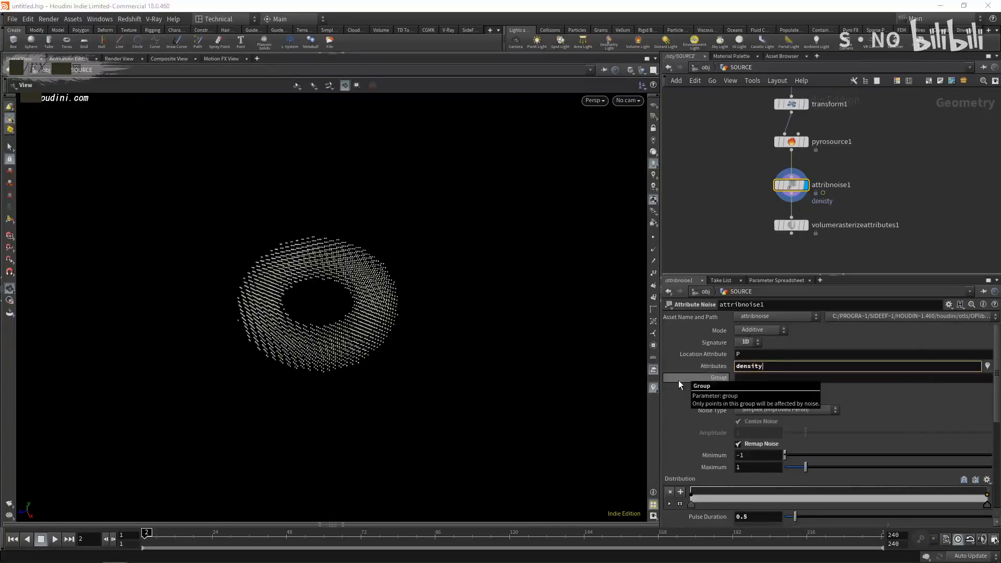
{"action": "key", "text": "Return"}
- Display the Volume Rasterize Attributes node's output and play back the noisy torus volume
{"action": "left_click", "coordinate": [804, 225]}
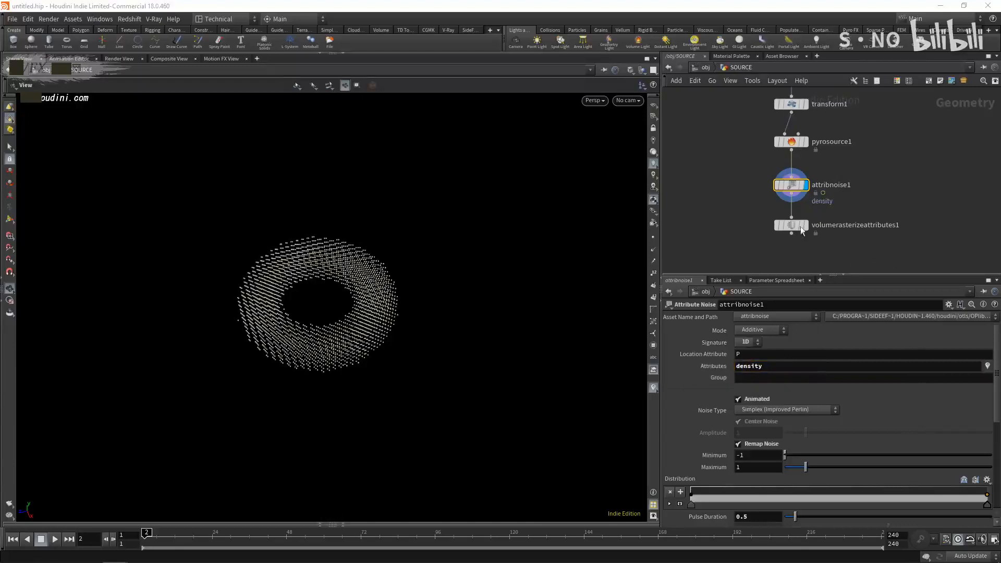
{"action": "left_click", "coordinate": [802, 228]}
{"action": "left_click", "coordinate": [54, 540]}
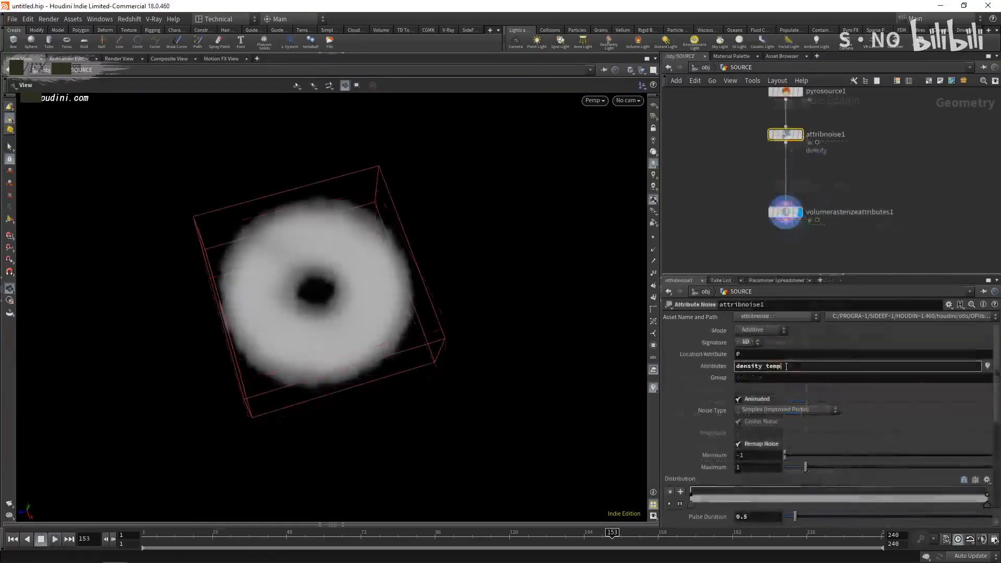
- Add temperature to the Attribute Noise node's attributes after density and play back the torus volume
{"action": "type", "text": "temperature"}
{"action": "key", "text": "Return"}
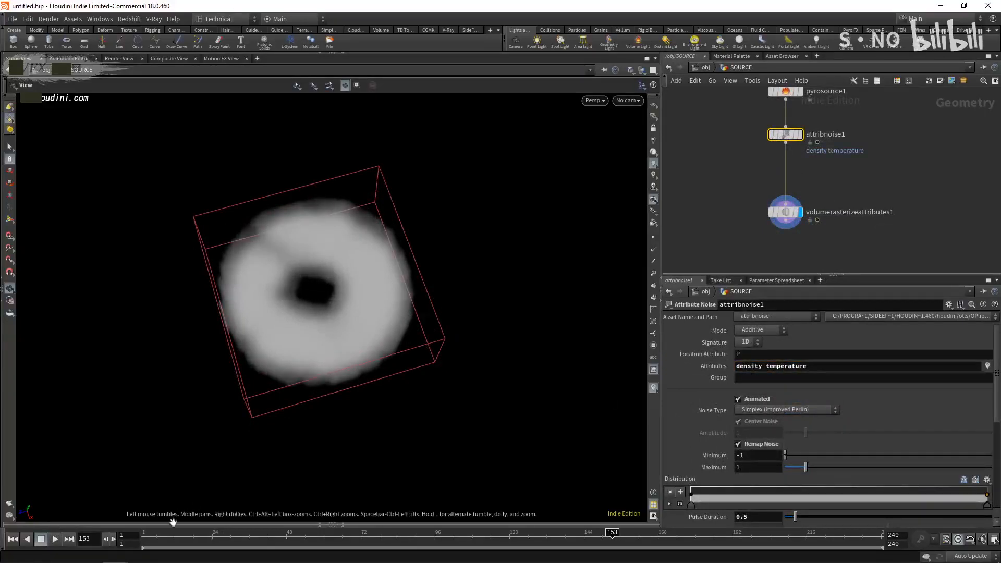
{"action": "left_click", "coordinate": [55, 539]}
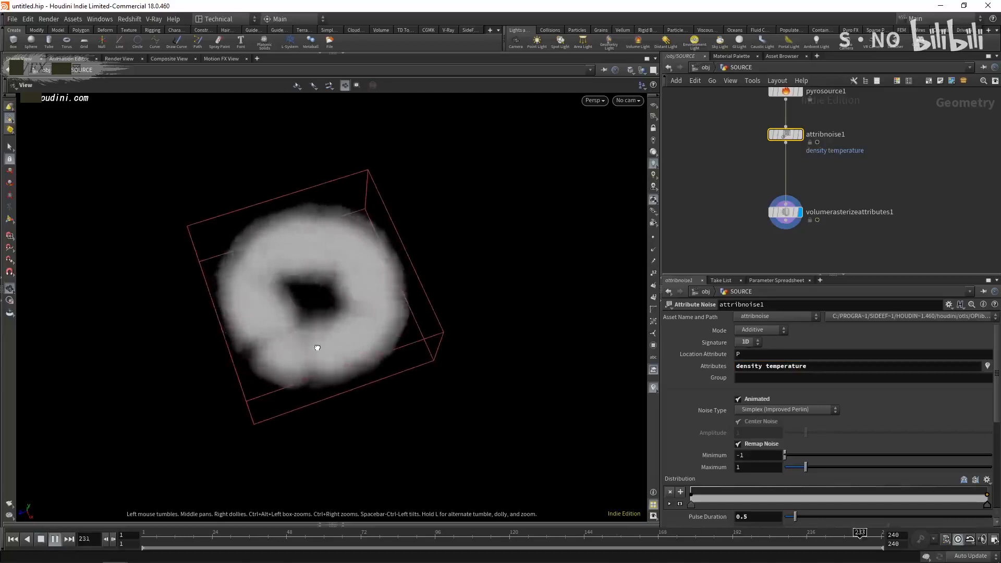
{"action": "left_click", "coordinate": [15, 540]}
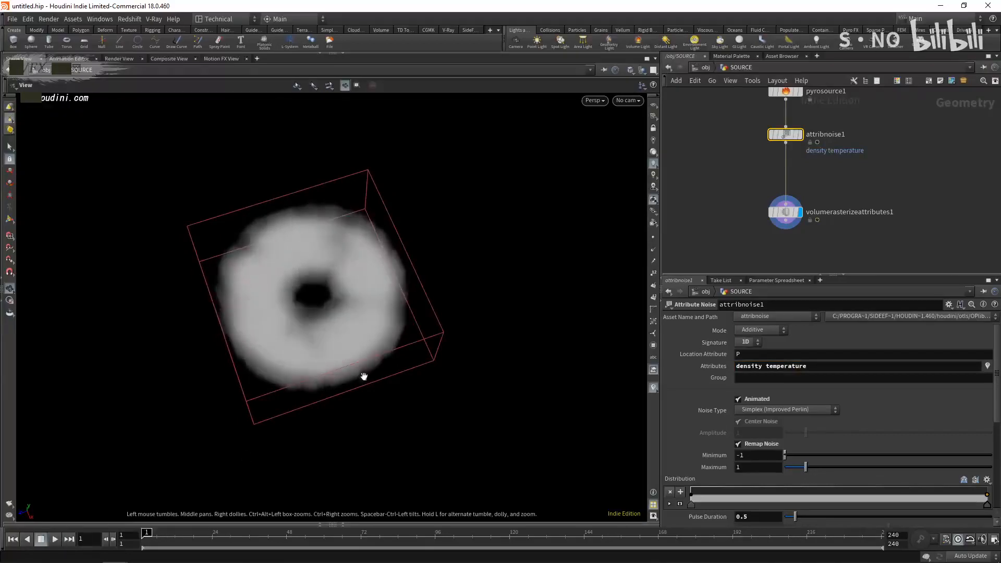
- Set the Volume Rasterize Attributes node's Voxel Size to 0.025
{"action": "left_click", "coordinate": [781, 212]}
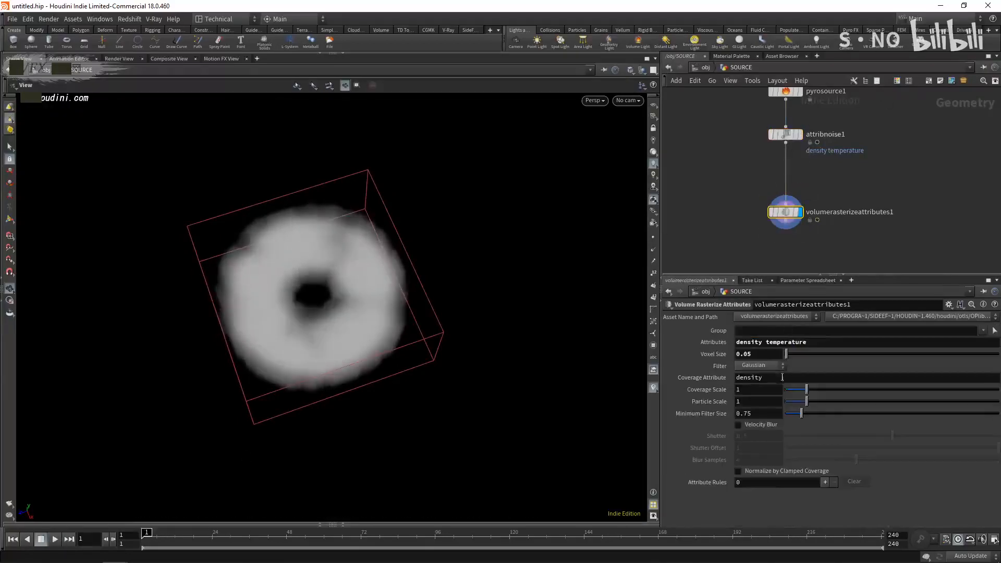
{"action": "left_click", "coordinate": [761, 357]}
{"action": "key", "text": "BackSpace"}
{"action": "type", "text": "25"}
{"action": "key", "text": "Return"}
- Play back the refined torus volume and inspect its animated noise from several angles
{"action": "left_click", "coordinate": [54, 539]}
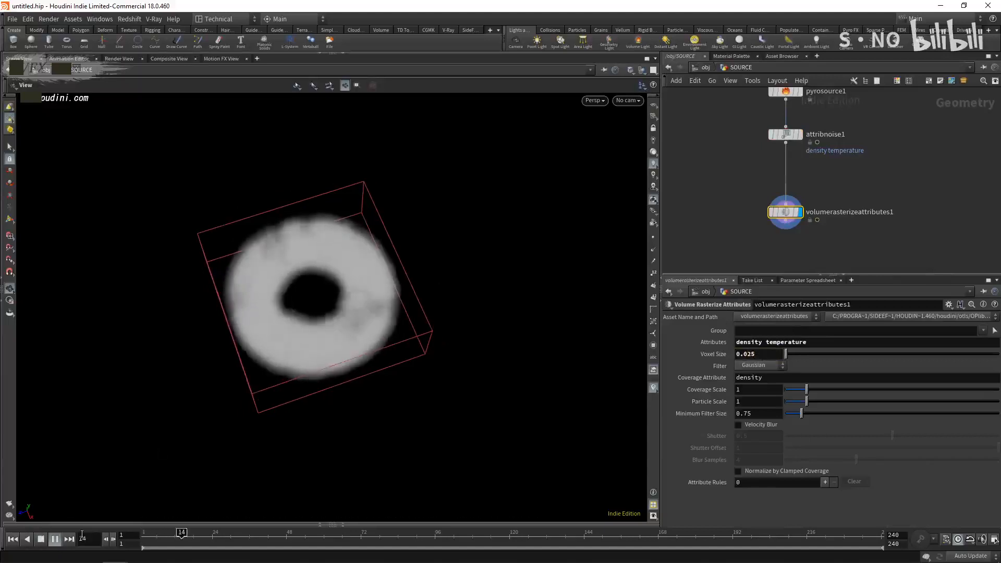
{"action": "left_click_drag", "start_coordinate": [287, 327], "coordinate": [326, 390]}
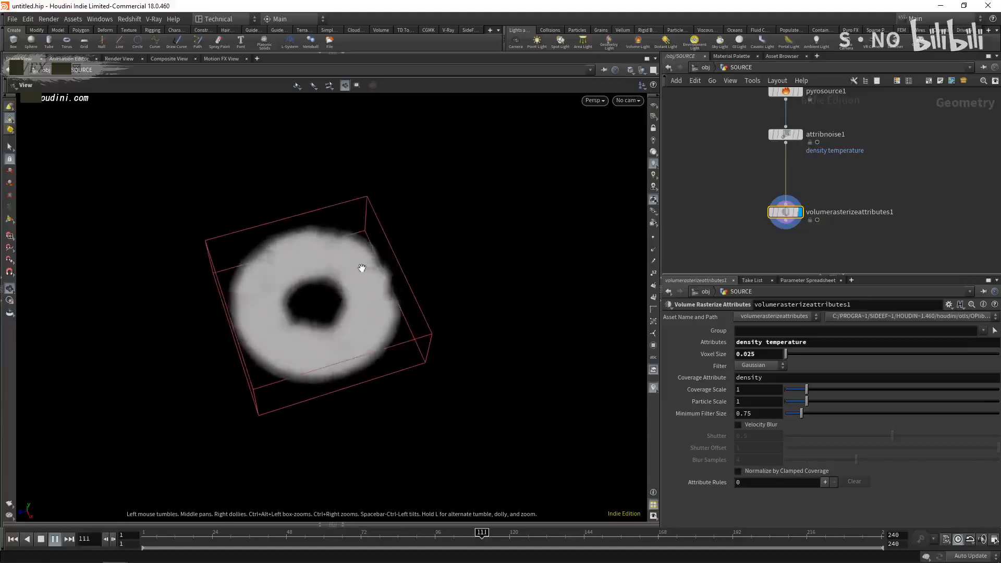
{"action": "left_click_drag", "start_coordinate": [509, 346], "coordinate": [532, 357]}
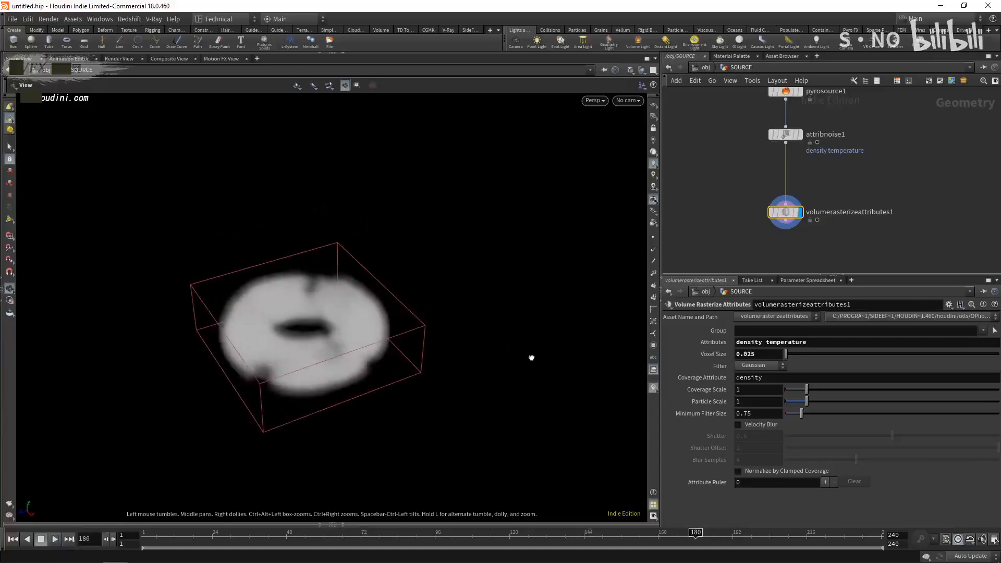
- Add a Null node directly below the Volume Rasterize Attributes node, wired to its output
{"action": "middle_click_drag", "start_coordinate": [832, 259], "coordinate": [839, 215]}
{"action": "key", "text": "Tab"}
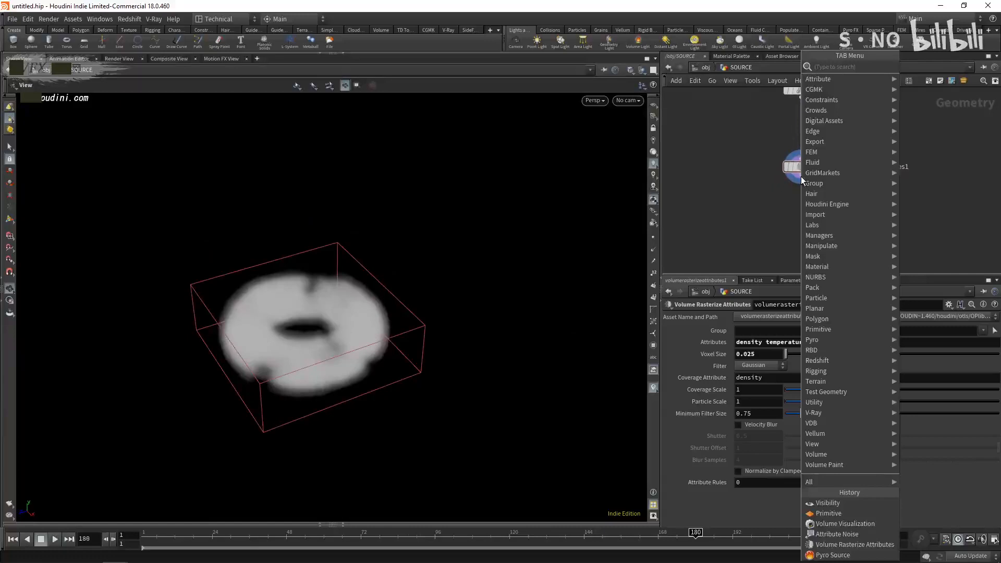
{"action": "type", "text": "null"}
{"action": "key", "text": "Return"}
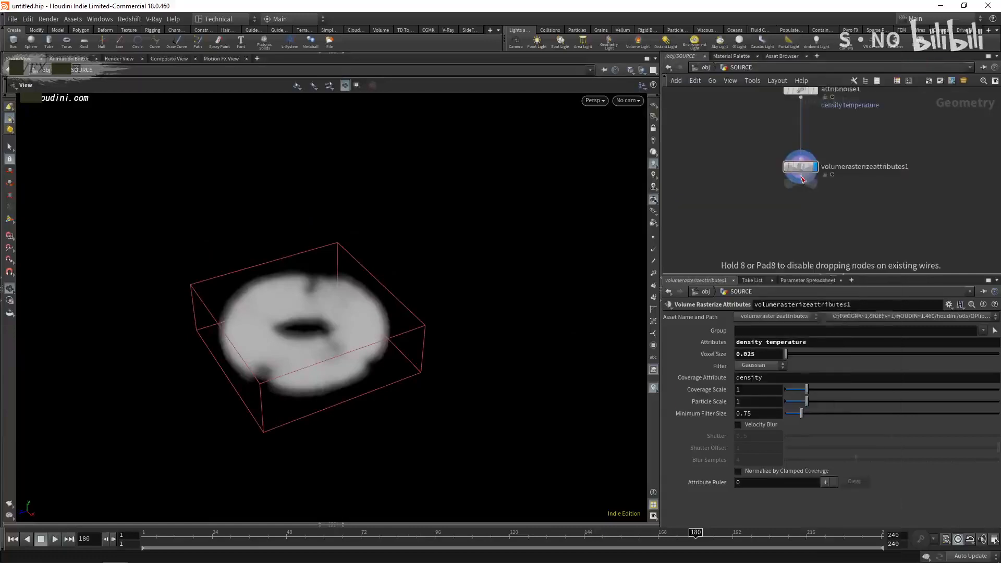
{"action": "key", "text": "Return"}
- Rename the Null node as OUT and turn on its display flag
{"action": "double_click", "coordinate": [821, 204]}
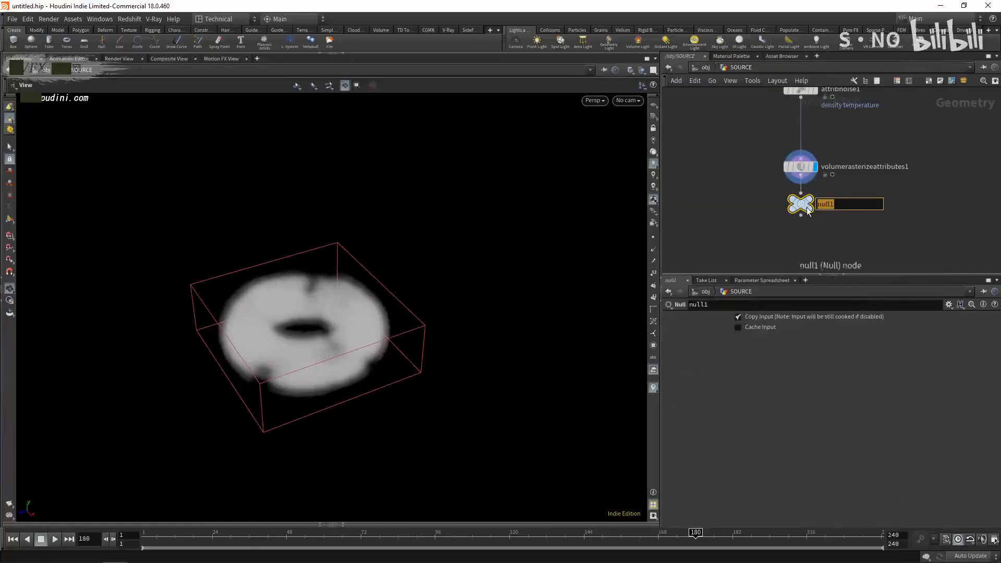
{"action": "type", "text": "OUT"}
{"action": "key", "text": "Return"}
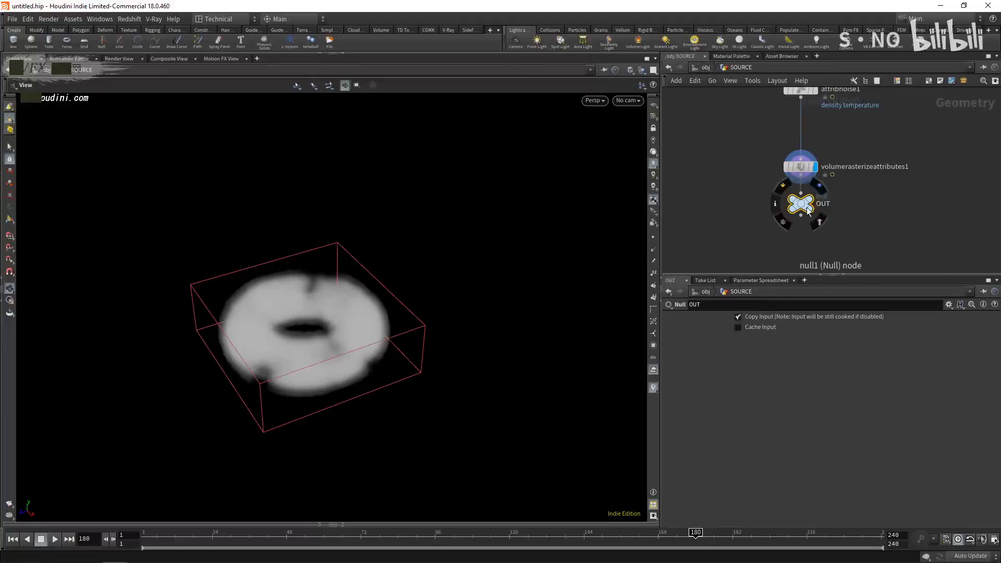
{"action": "left_click", "coordinate": [819, 186]}
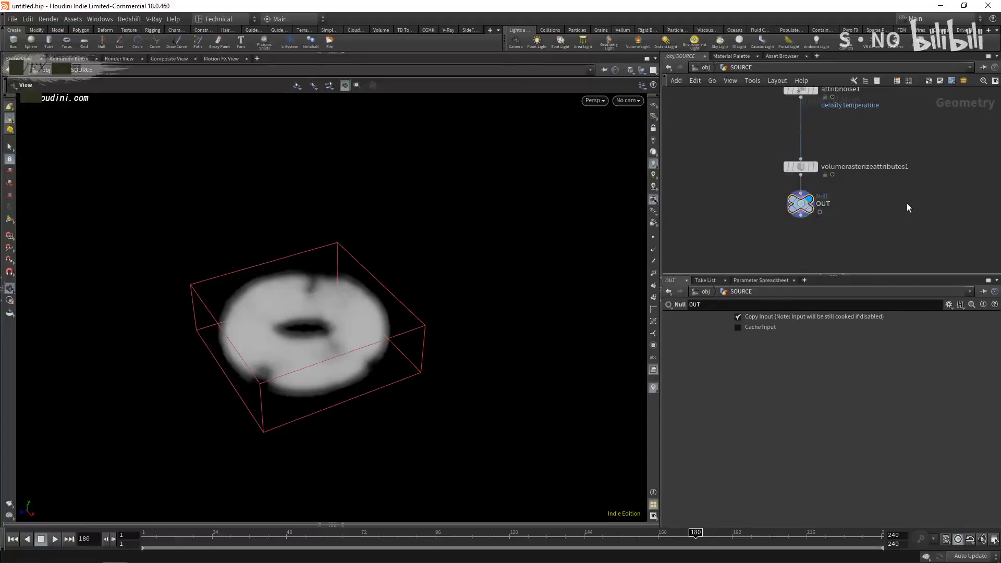
- Return to the object level and save the scene as intro_to_vol_01.hip in the Intro_to_Volumes folder
{"action": "key", "text": "u"}
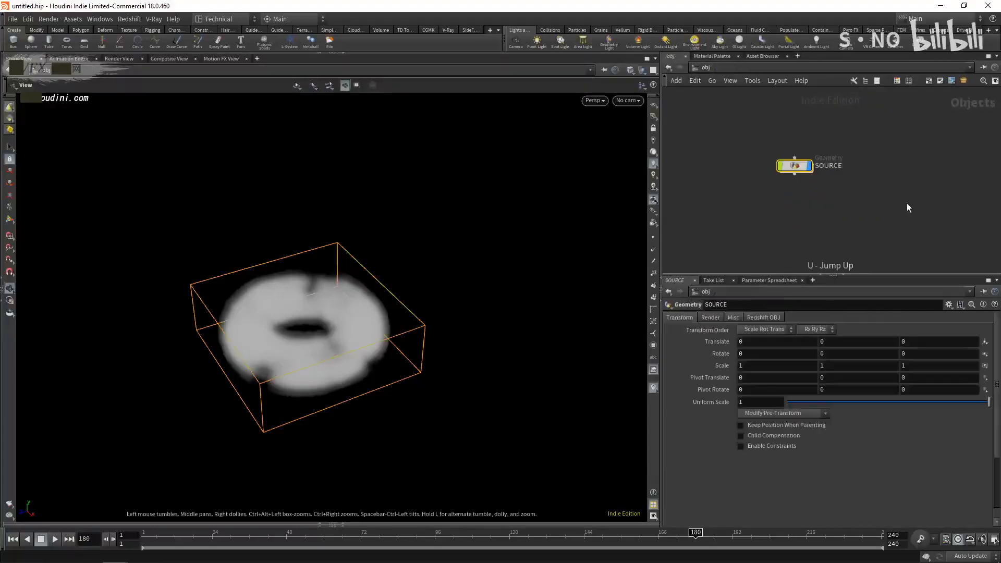
{"action": "left_click", "coordinate": [891, 129]}
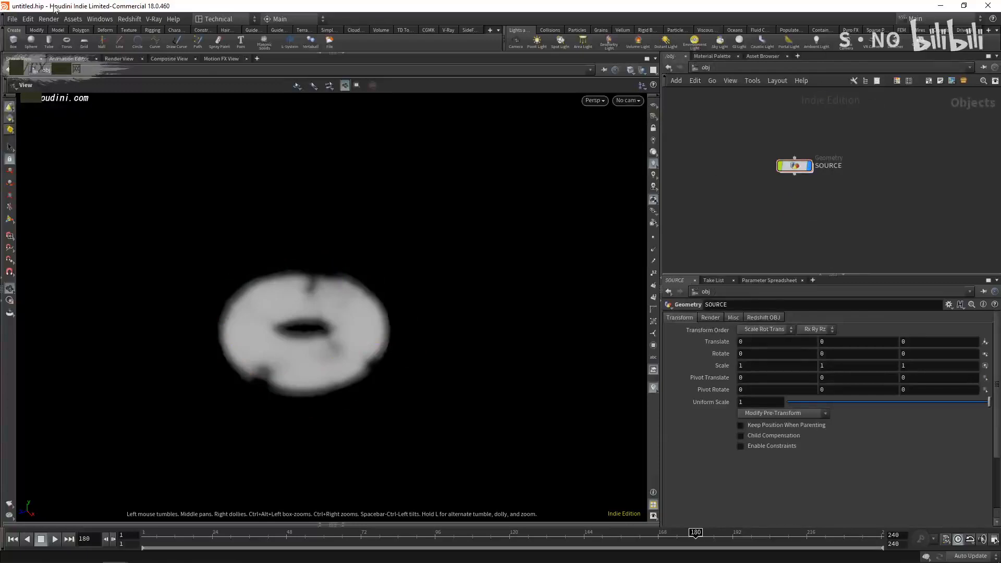
{"action": "left_click", "coordinate": [14, 21]}
{"action": "left_click", "coordinate": [28, 90]}
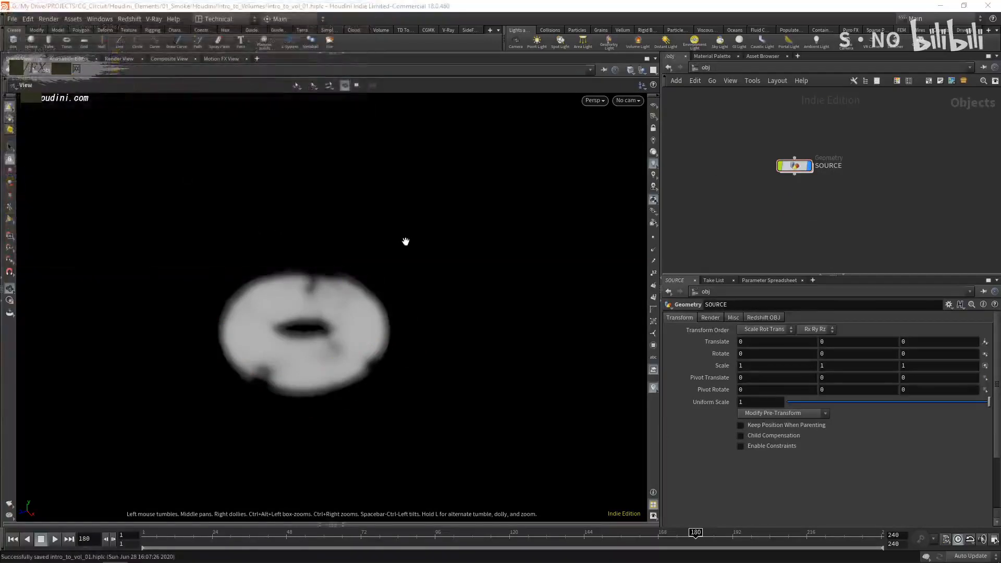